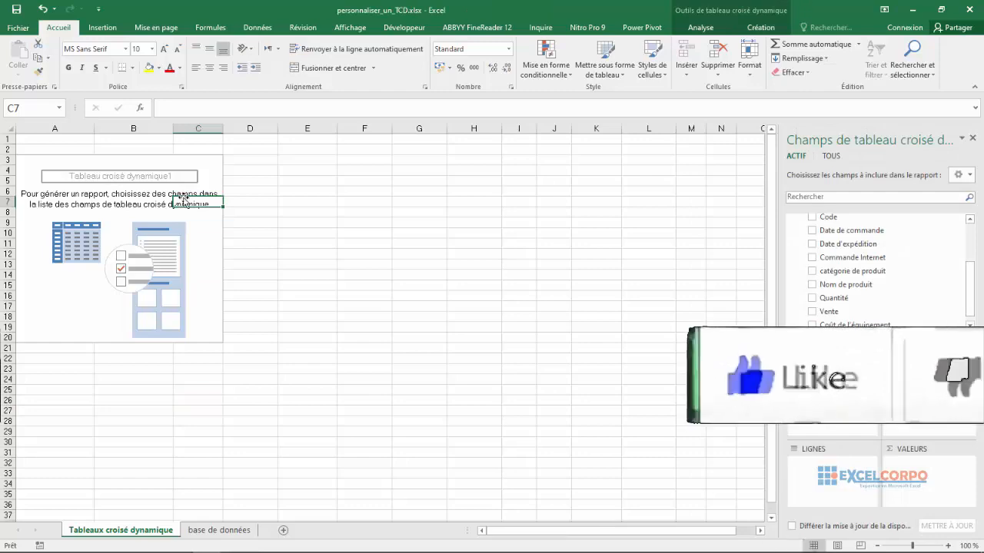
- Review the source data on the base de données sheet from header A1 to the last record, and return to the pivot table sheet
click(197, 530)
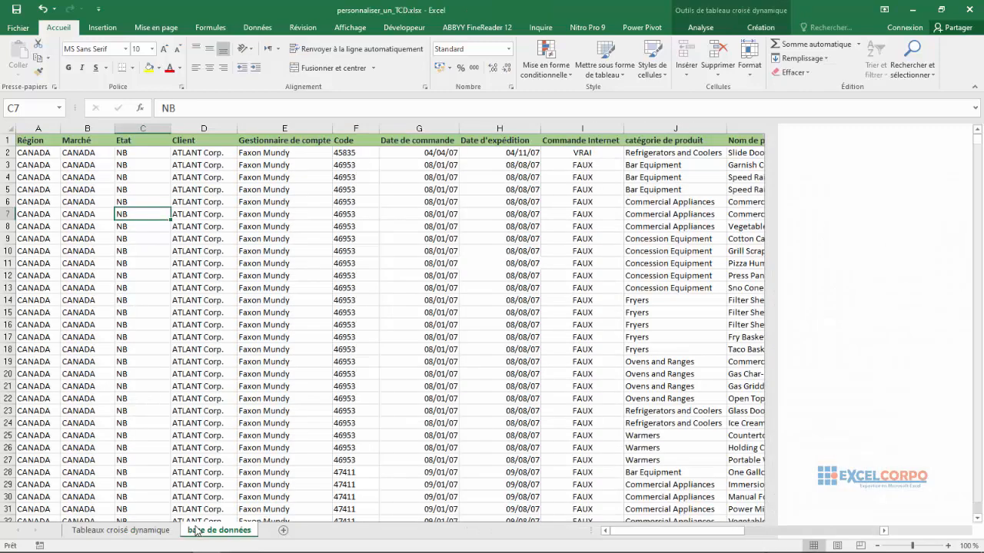
click(28, 142)
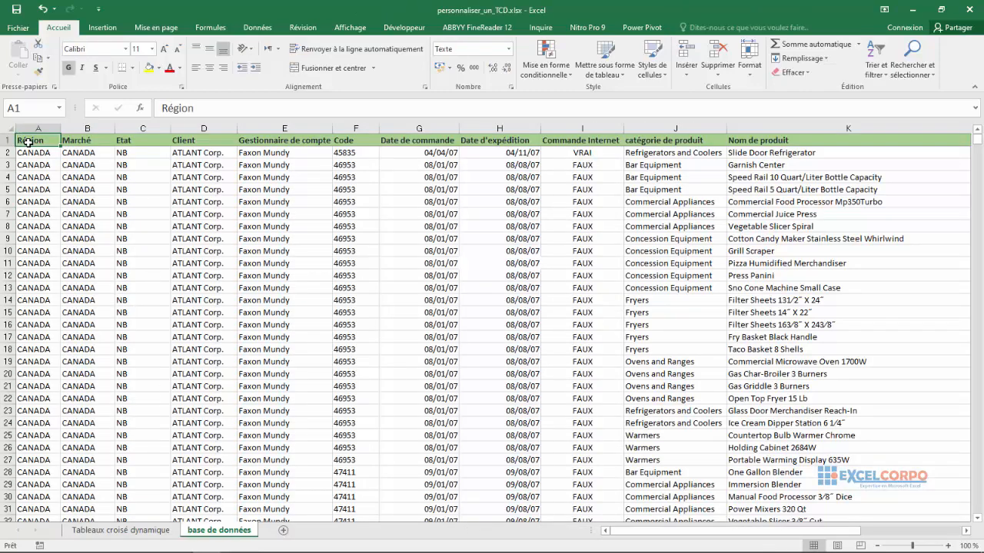
drag(715, 531, 616, 471)
key(ctrl+shift+End)
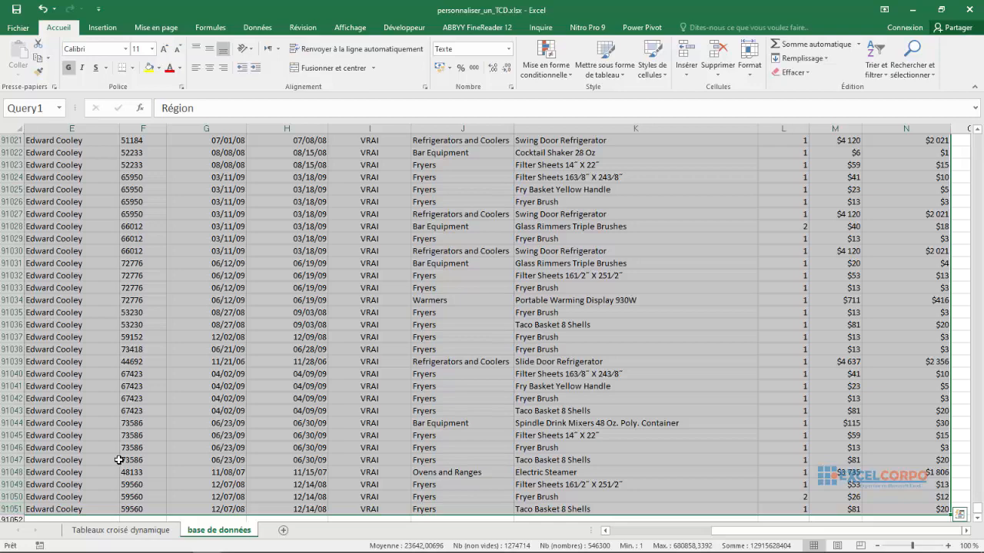
click(173, 373)
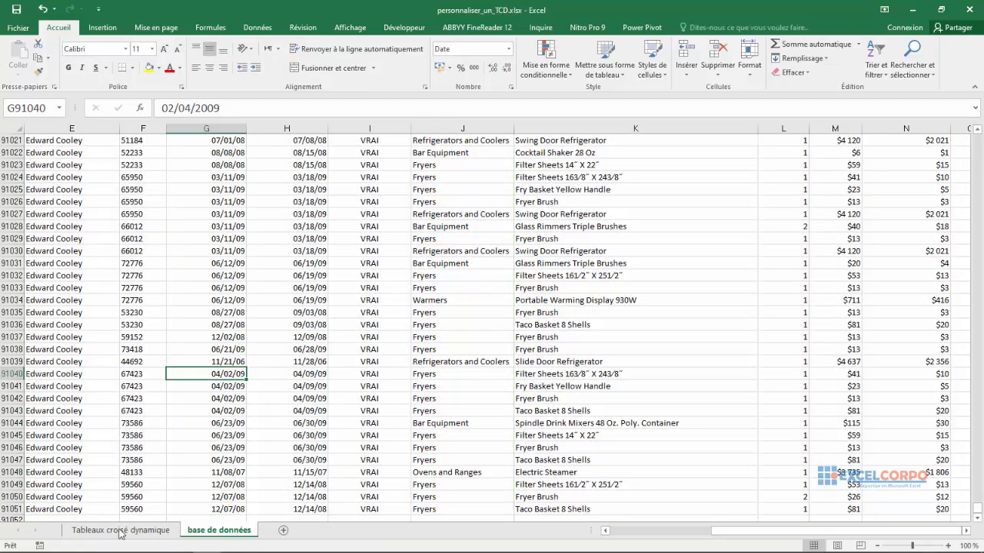
click(153, 530)
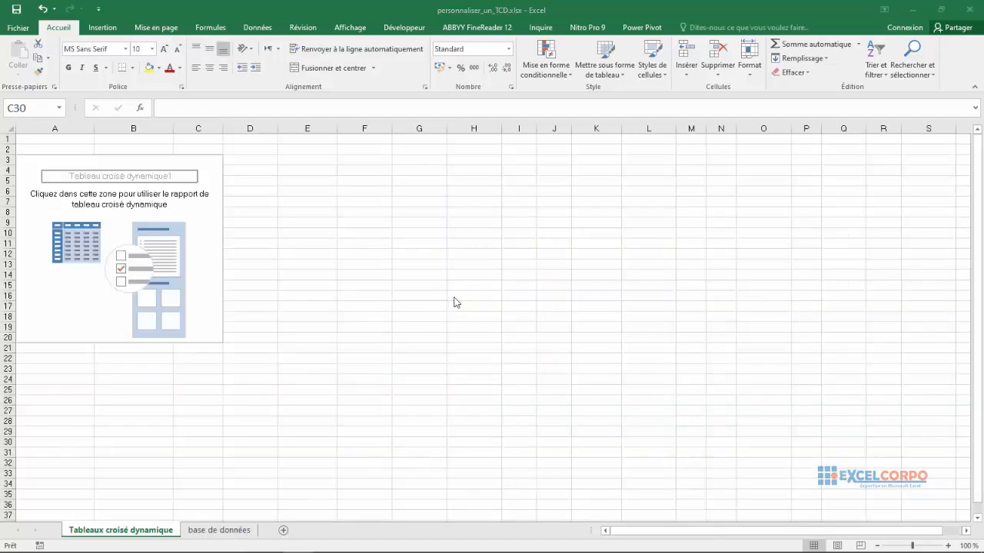
- Activate the empty pivot table, recheck the full source range on the base de données sheet, and return to the Tableaux croisé dynamique sheet
click(183, 197)
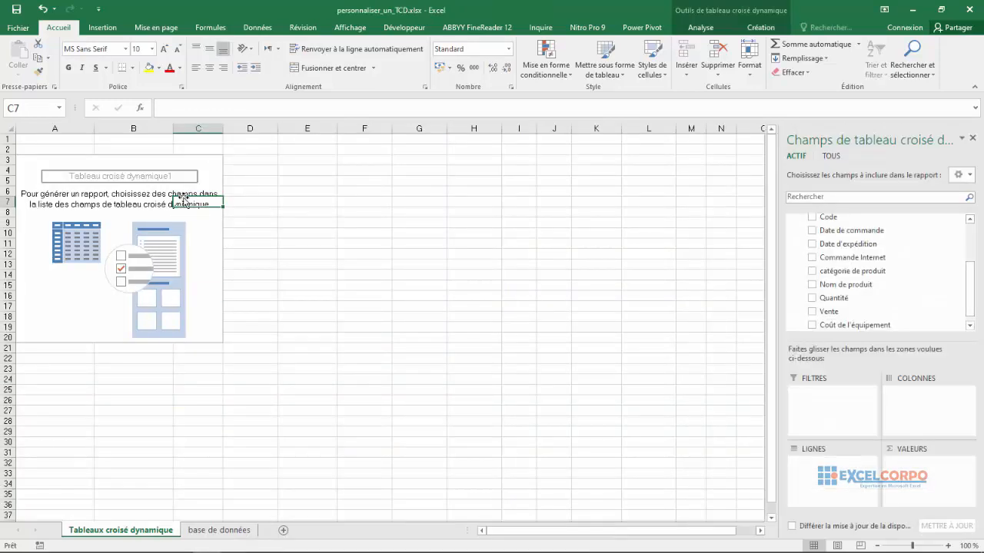
click(199, 530)
click(28, 141)
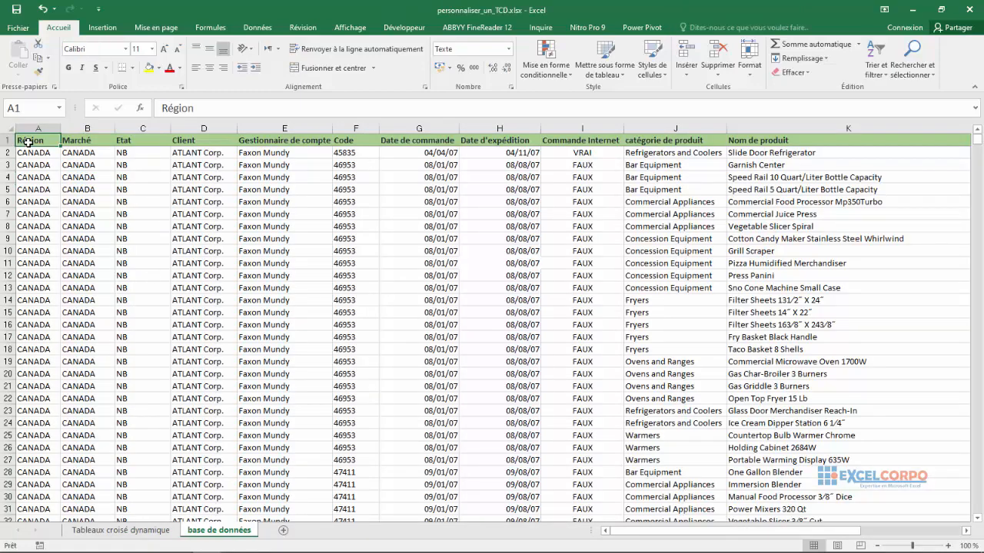
drag(718, 532, 843, 533)
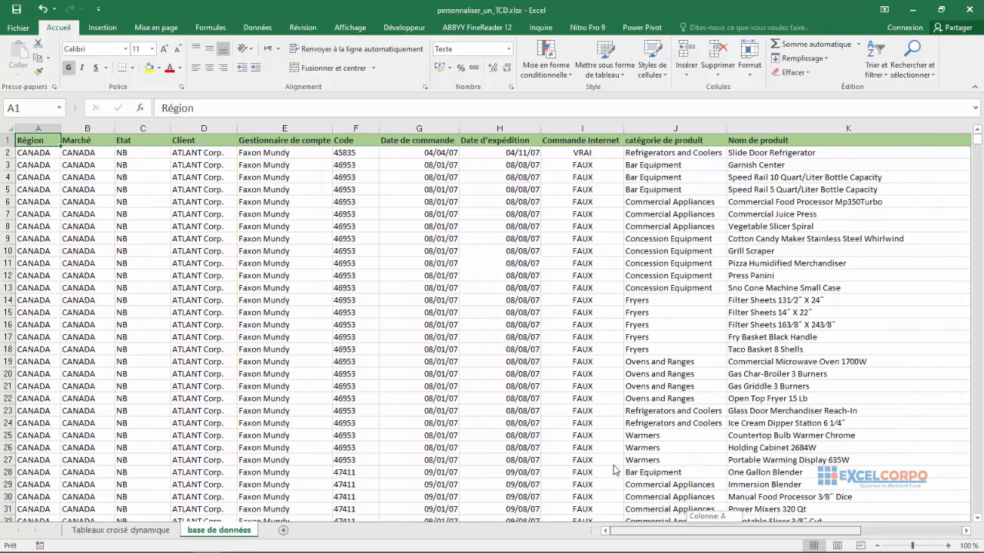
key(ctrl+shift+End)
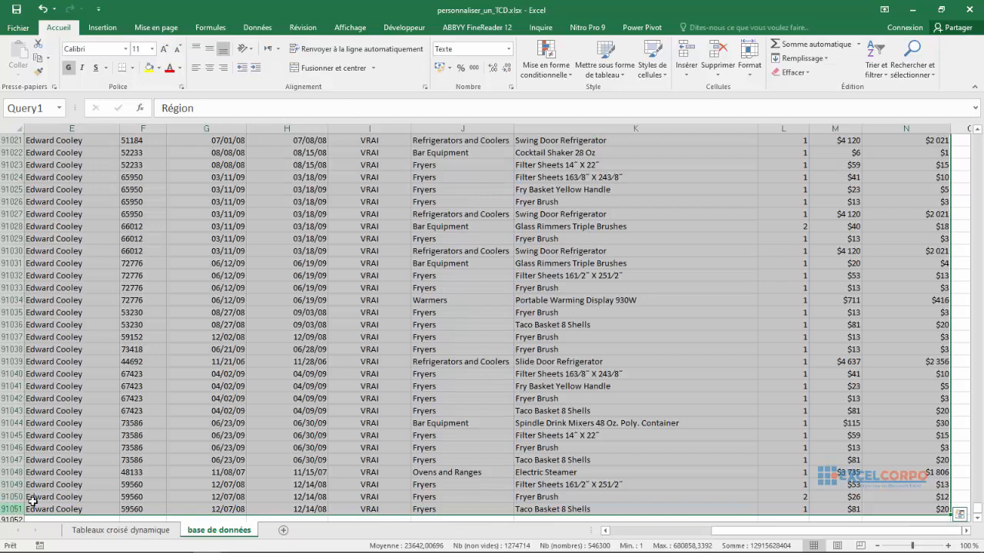
click(175, 373)
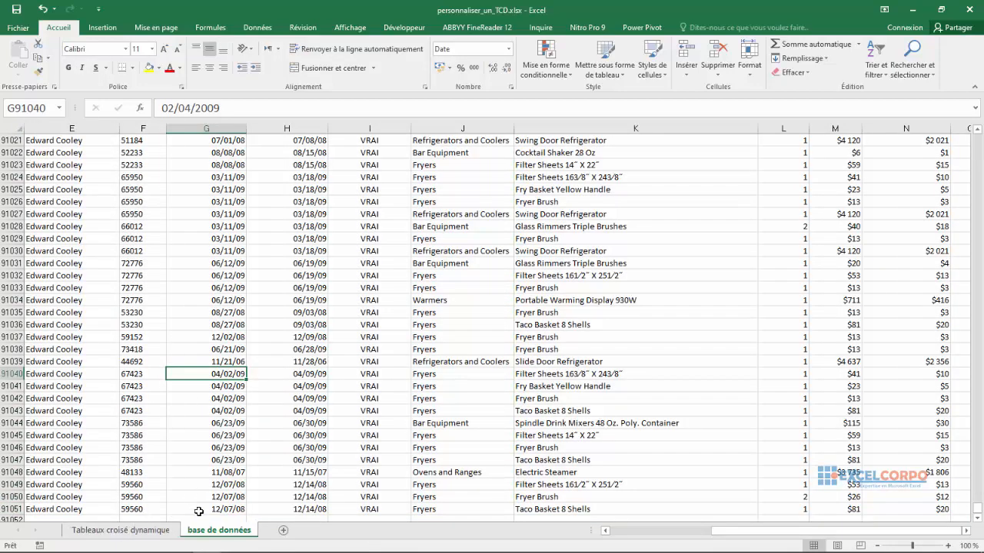
click(148, 537)
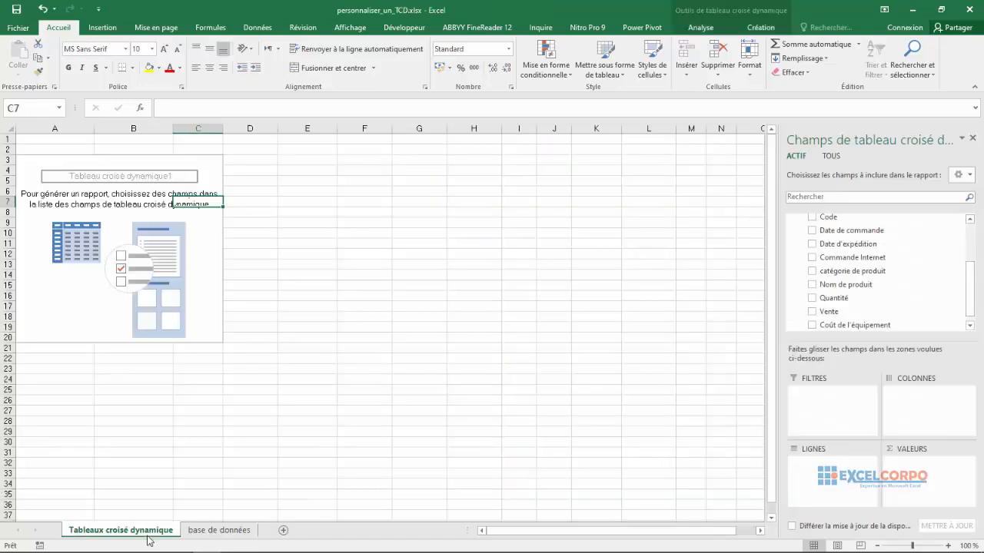
- Add the Région and Marché fields to the pivot table as row labels
scroll(971, 248, up, 2)
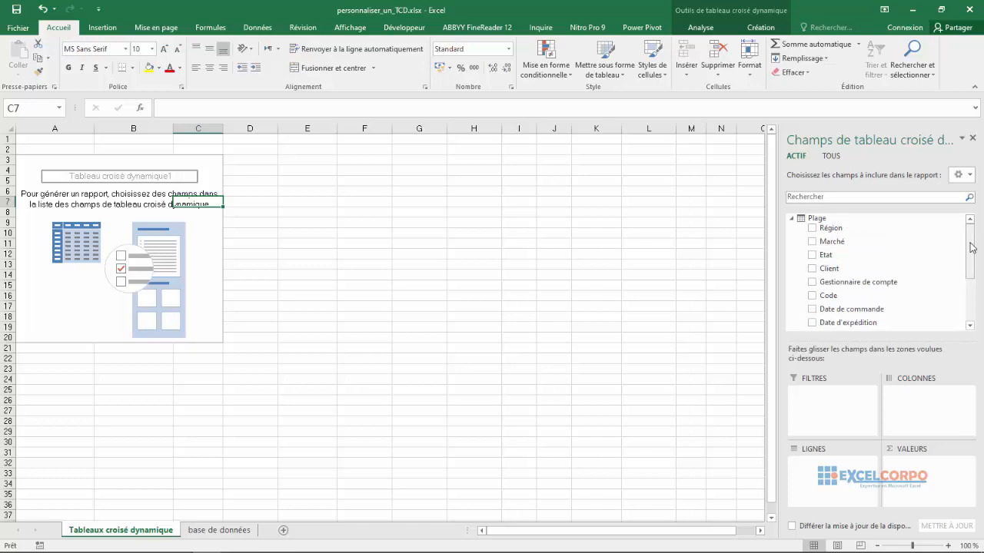
click(817, 232)
click(813, 242)
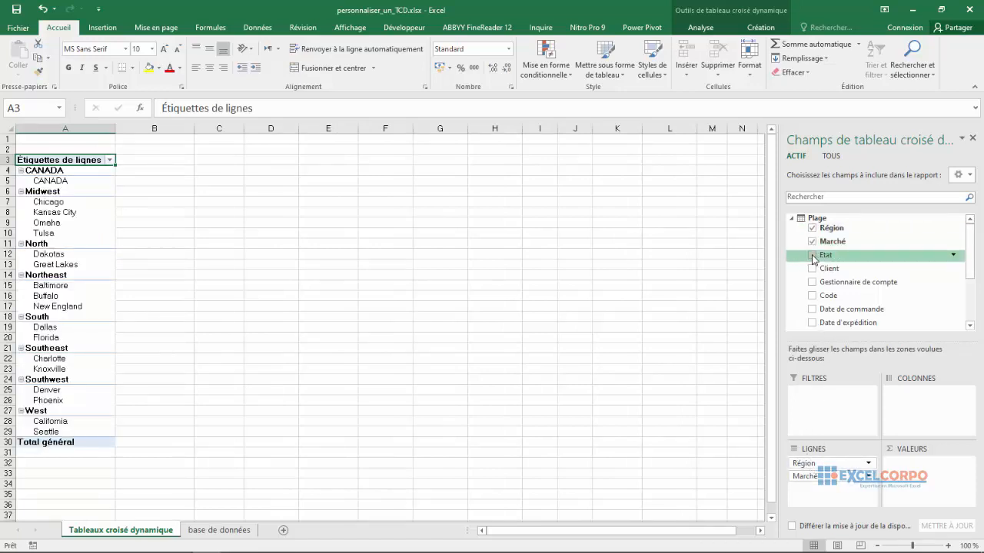
- Place the Etat field in the pivot table's columns, agreeing to replace the existing sheet data
drag(815, 256, 921, 392)
key(Escape)
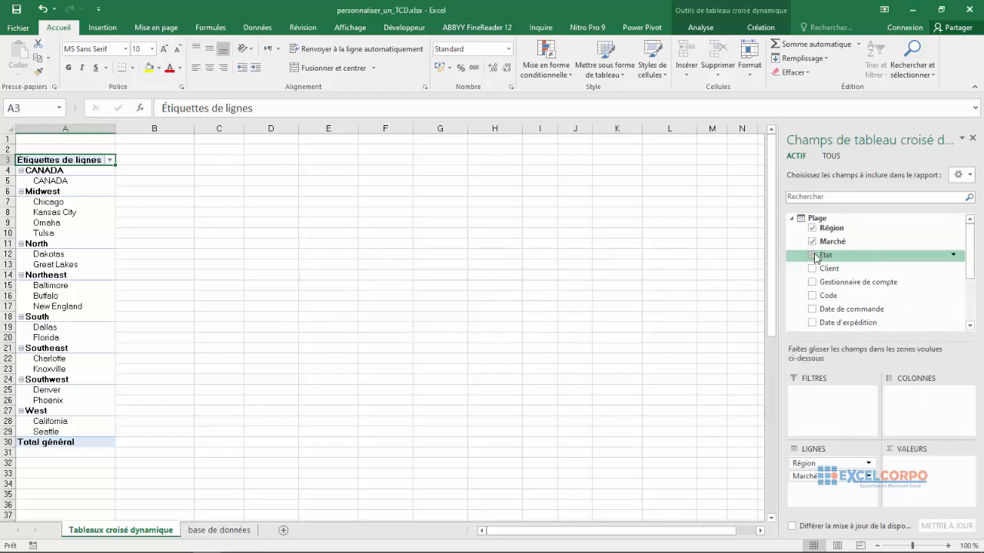
drag(816, 258, 904, 397)
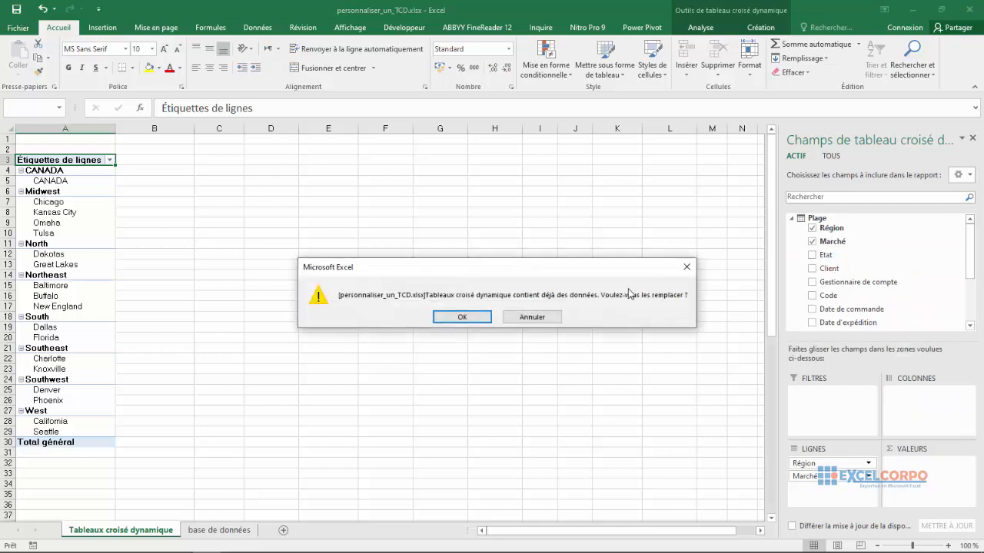
click(465, 315)
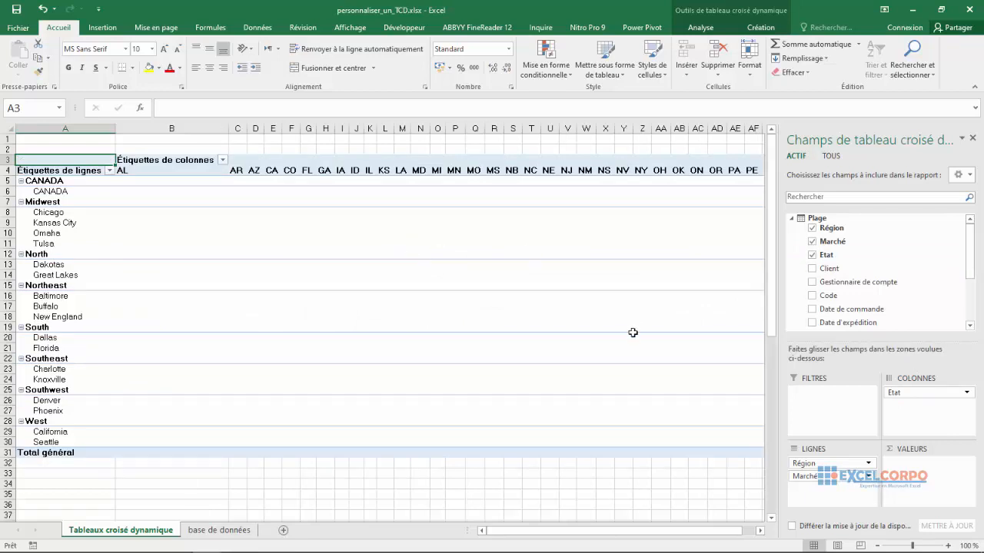
- Add the Vente field to the pivot table's values and hide the field list
drag(972, 265, 973, 306)
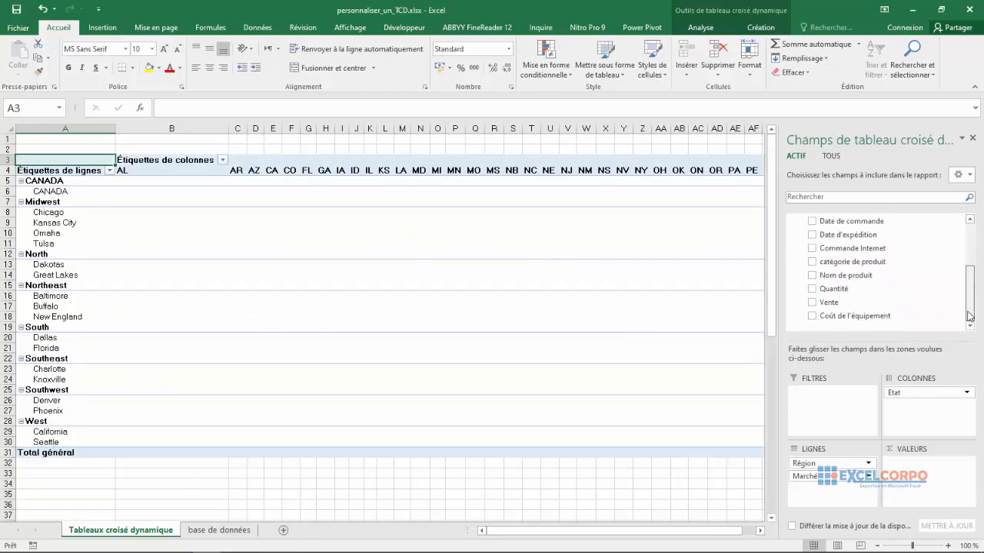
click(813, 303)
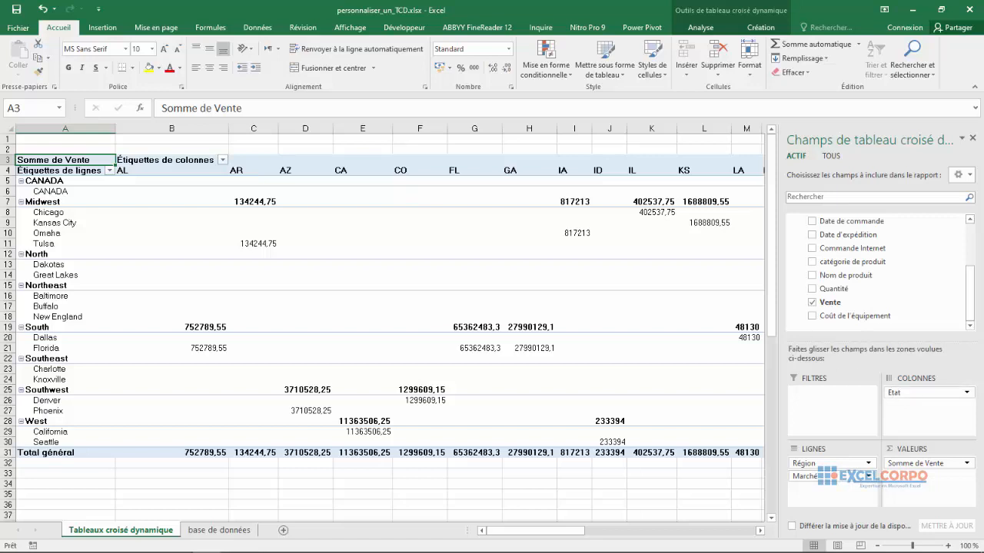
click(972, 137)
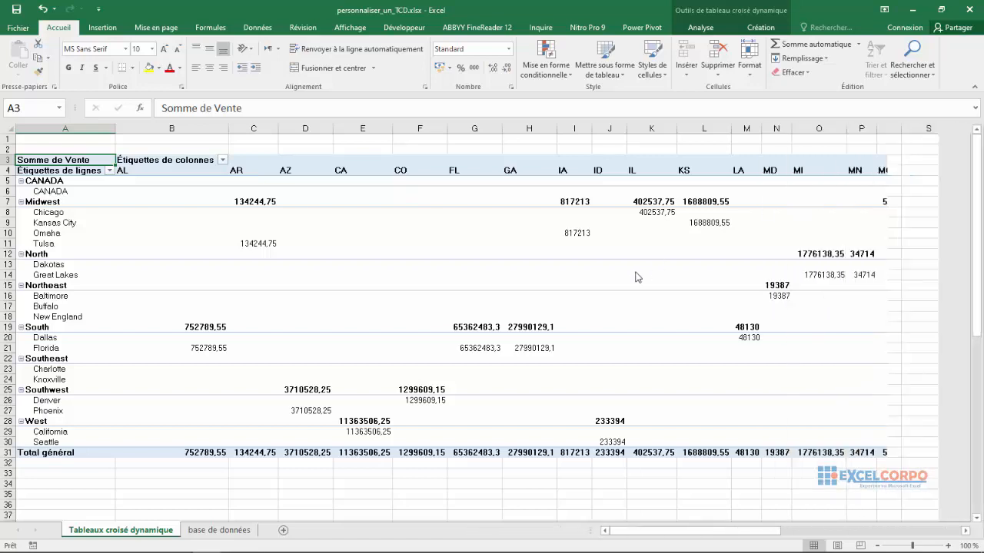
- Examine the sales amounts and empty cells across the regions, markets and states in the pivot table
click(583, 278)
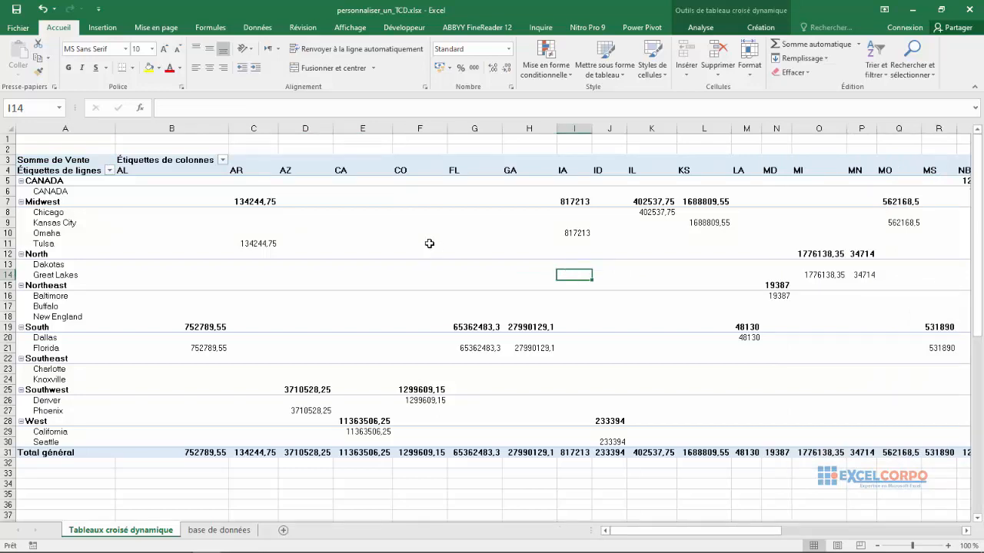
click(393, 222)
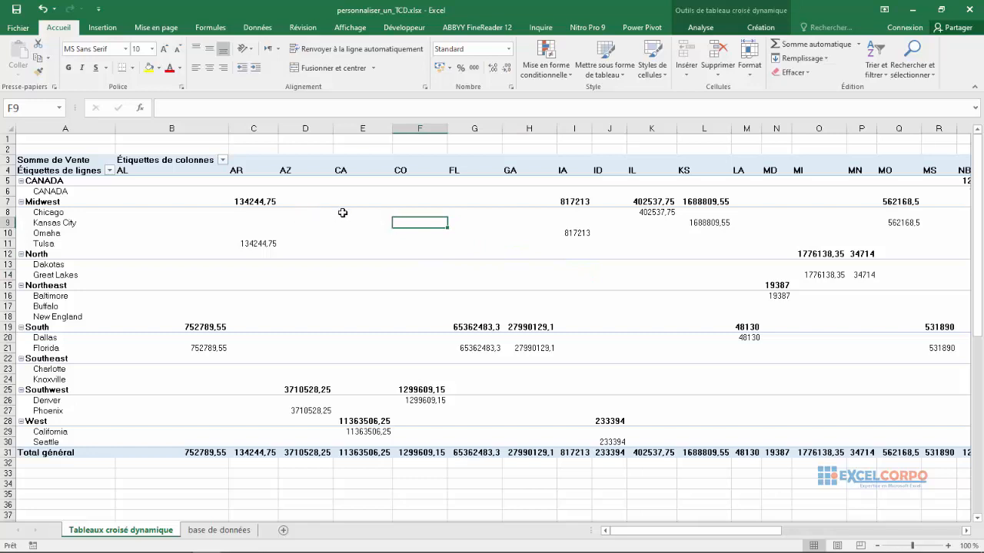
mouse_move(346, 215)
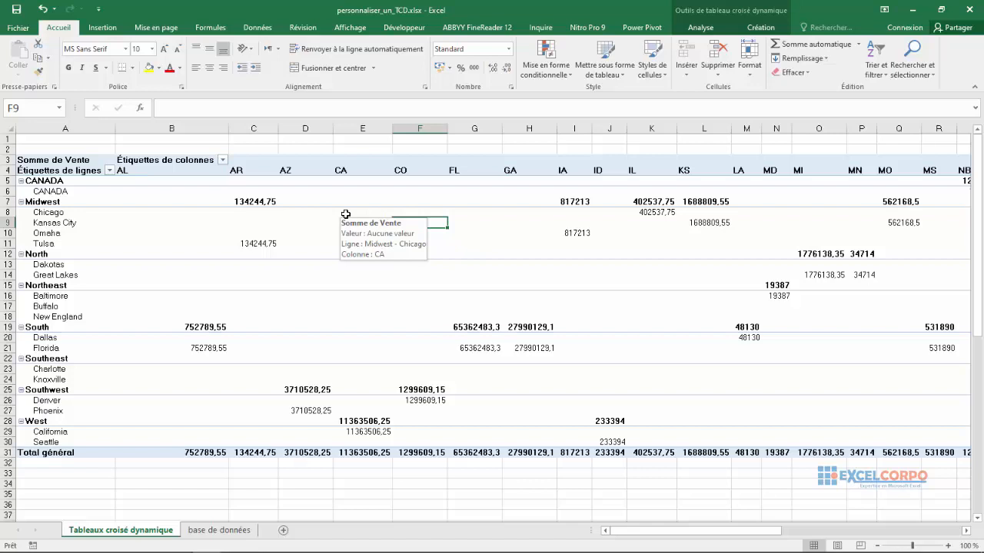
click(193, 326)
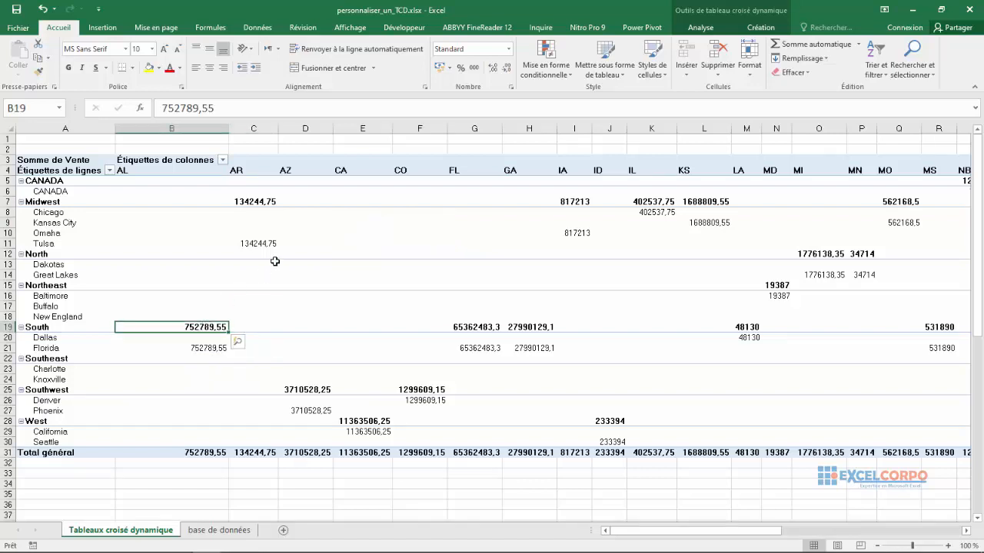
click(260, 243)
click(265, 202)
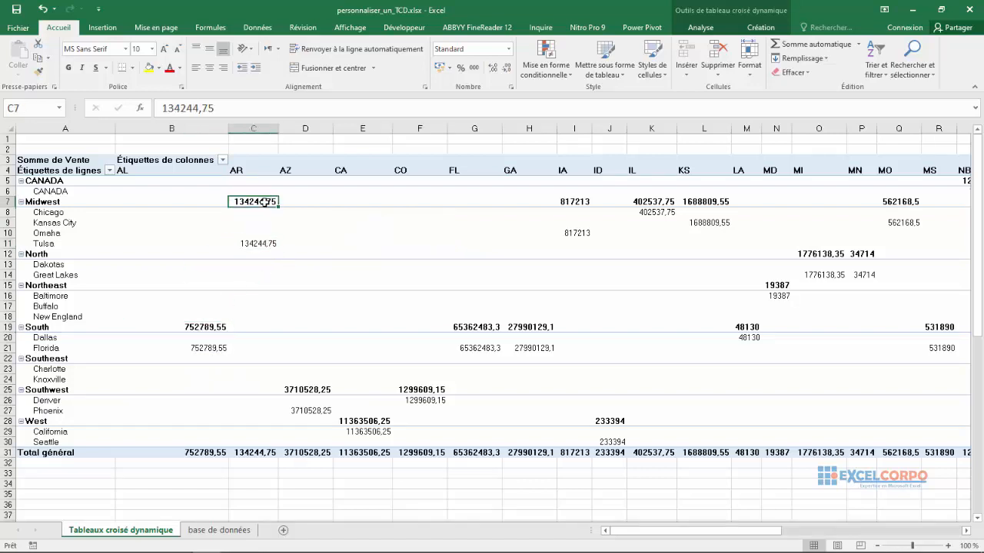
mouse_move(265, 202)
click(375, 200)
click(398, 196)
click(450, 200)
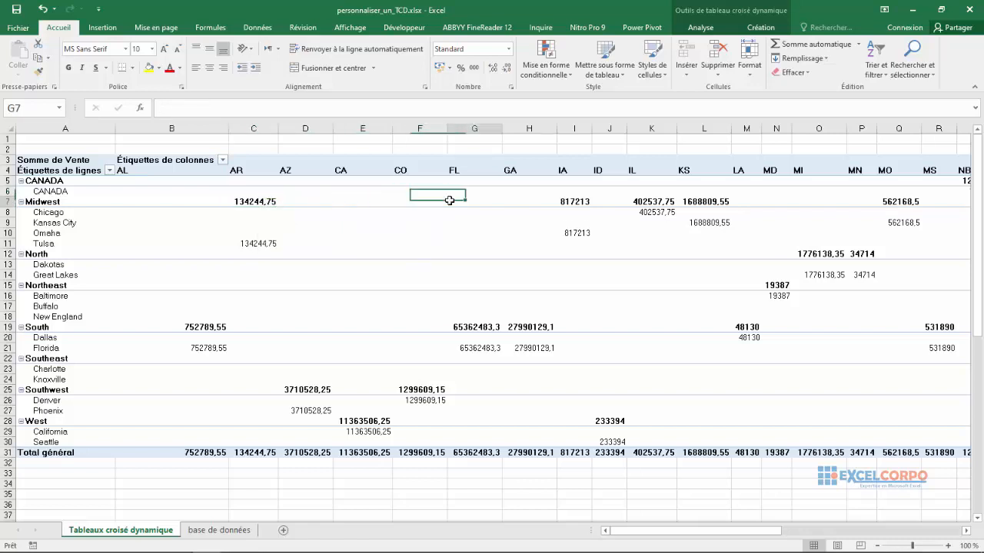
click(506, 191)
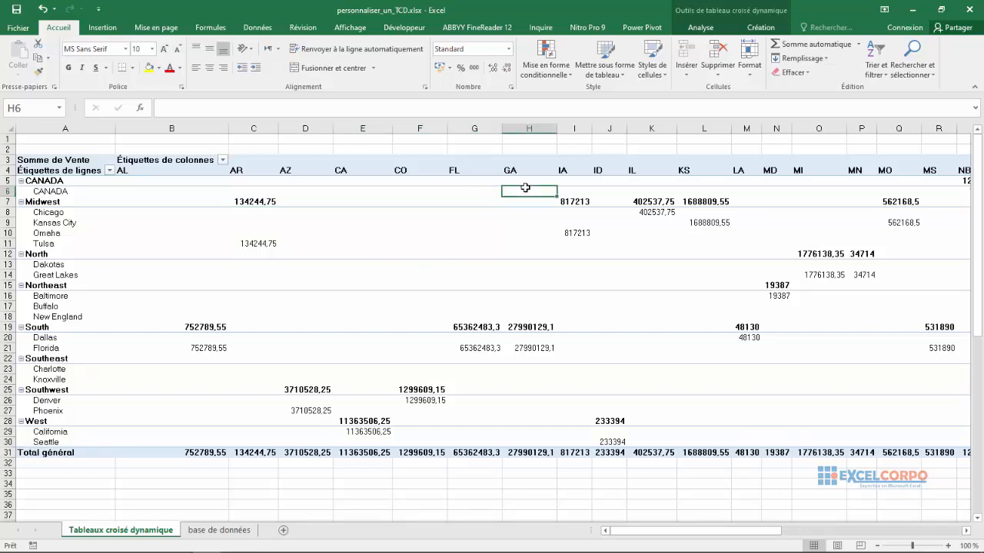
click(276, 232)
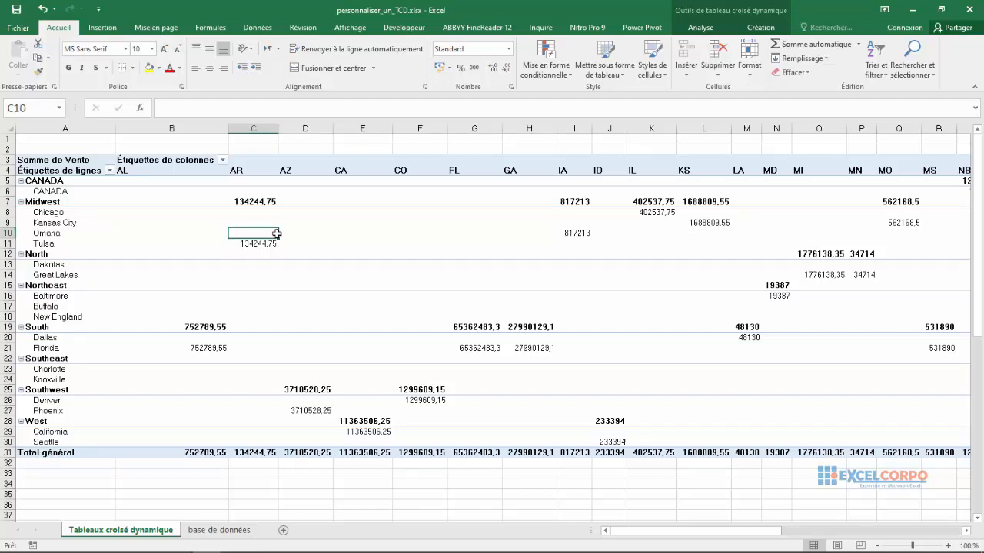
click(520, 326)
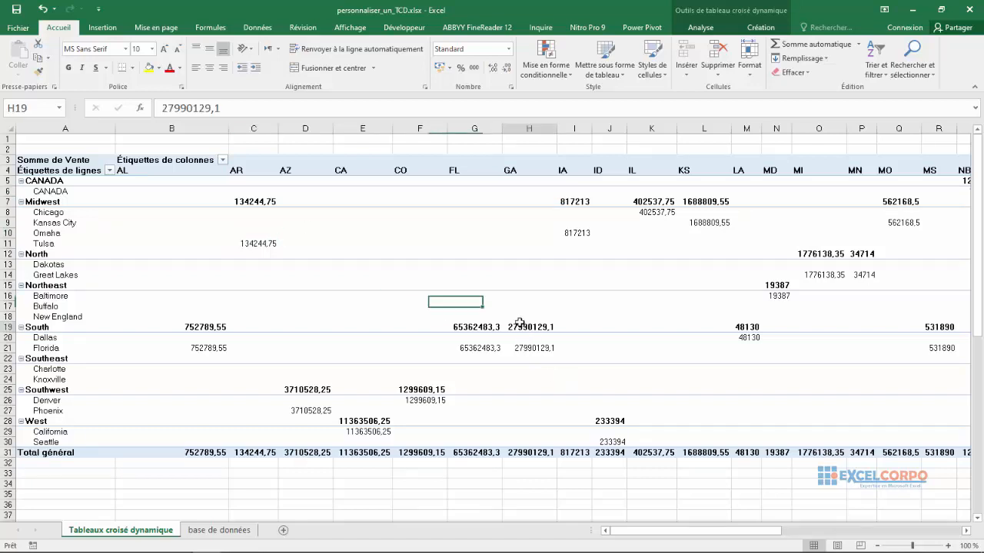
mouse_move(529, 328)
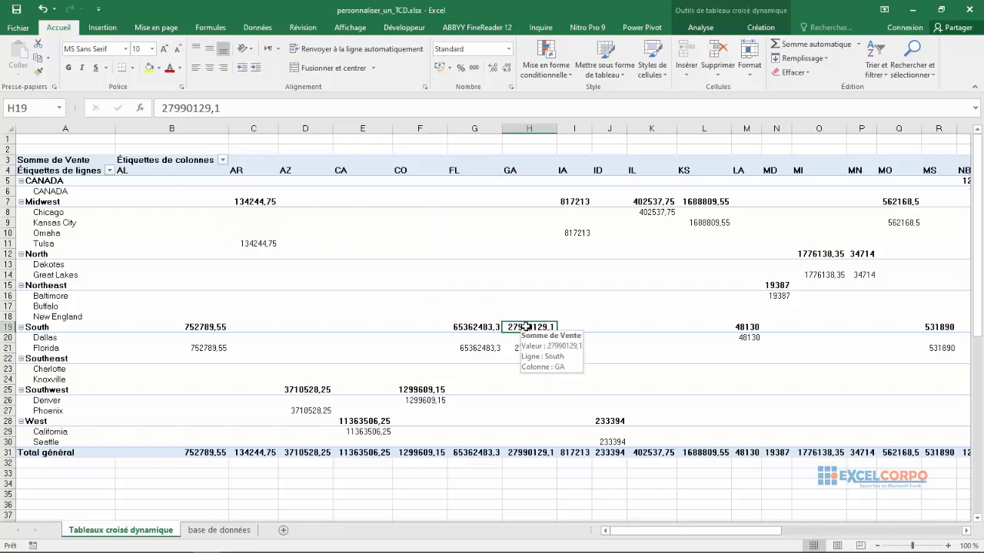
click(758, 331)
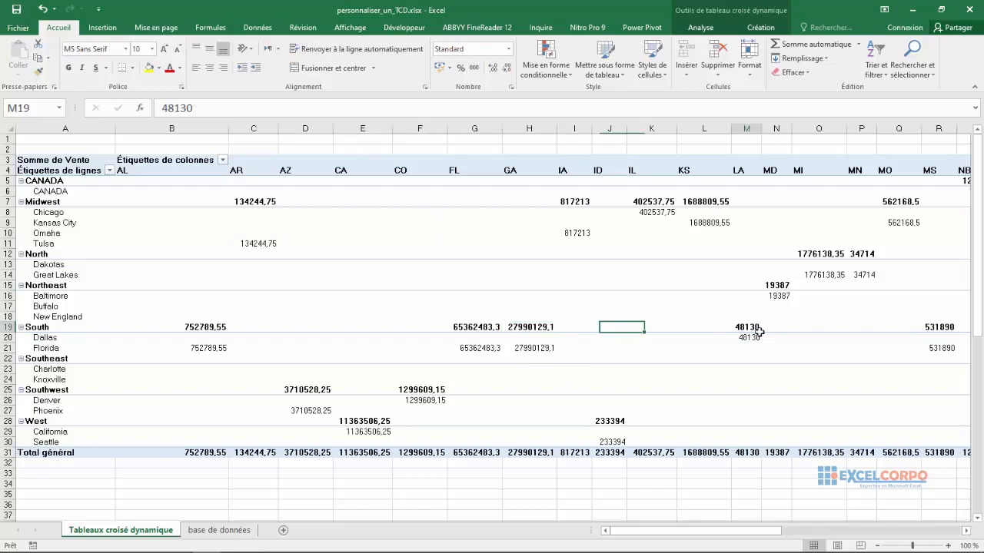
click(780, 287)
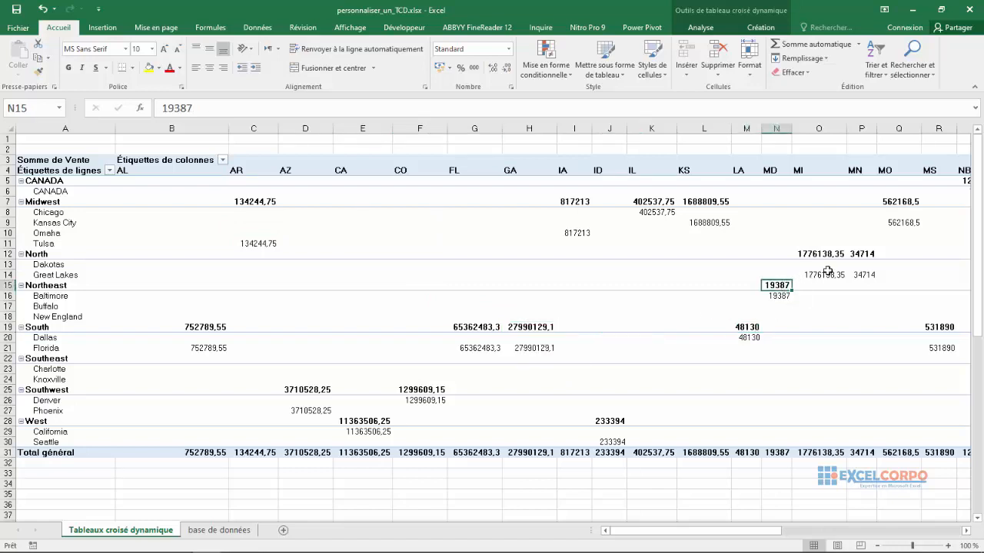
click(824, 272)
click(656, 212)
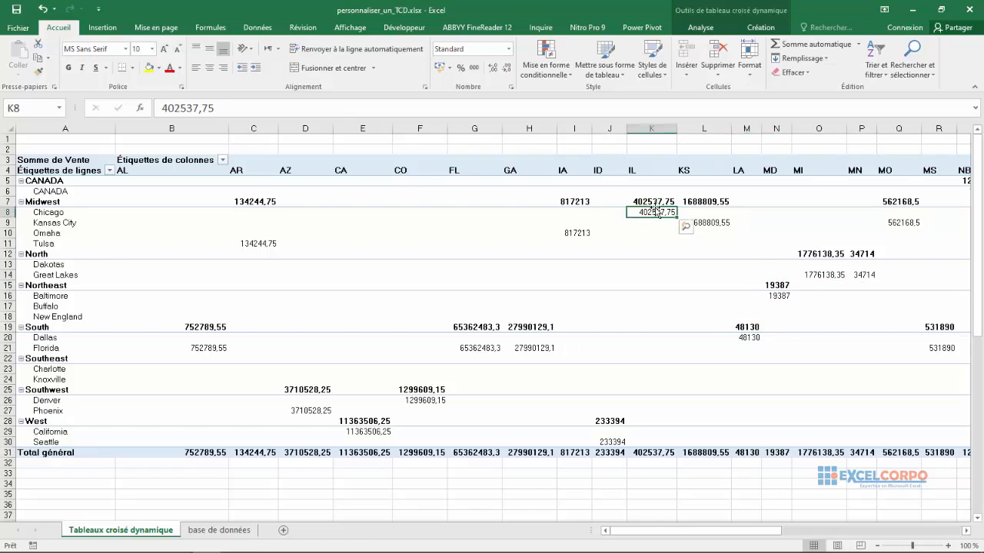
click(559, 285)
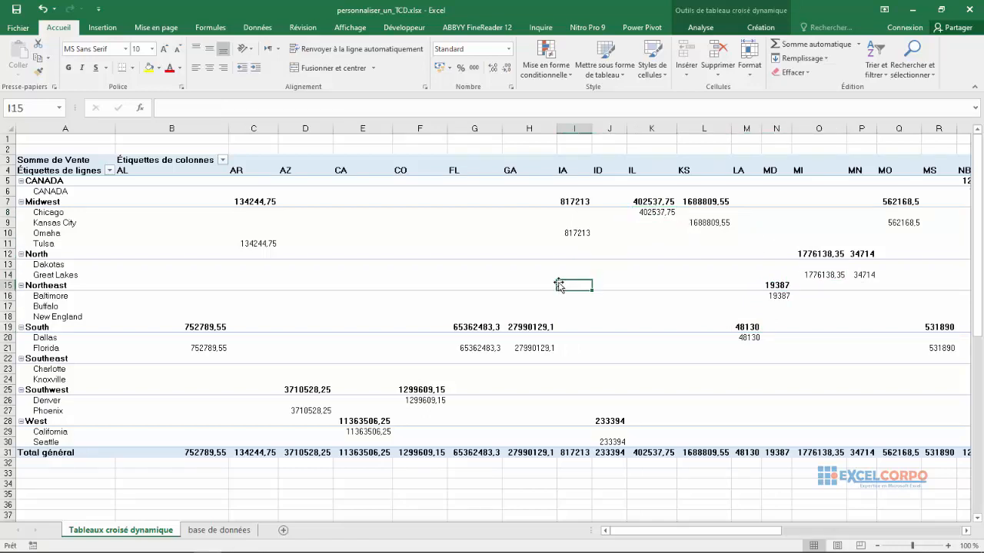
click(569, 265)
- Display the pivot table's field list again from a cell in its values area
click(492, 276)
right_click(492, 275)
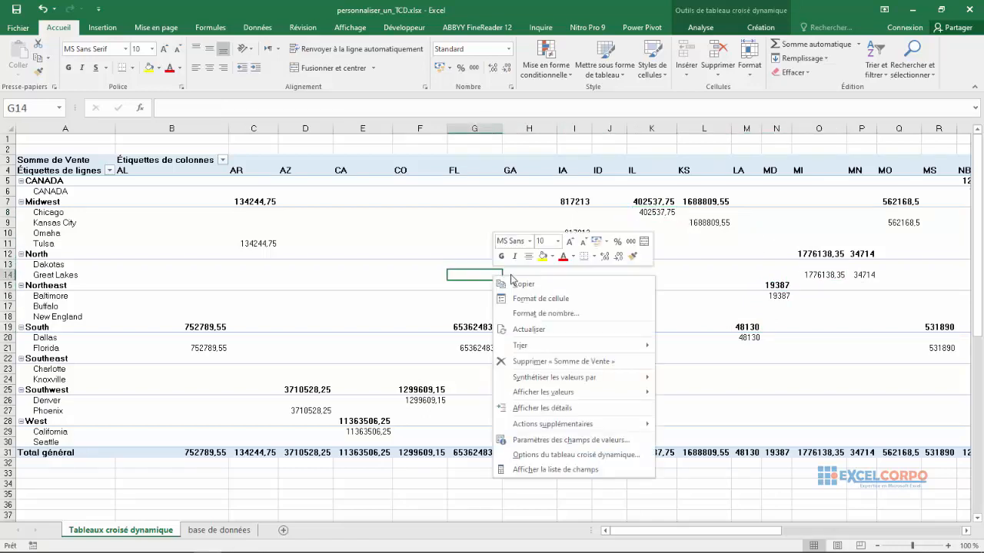
click(543, 474)
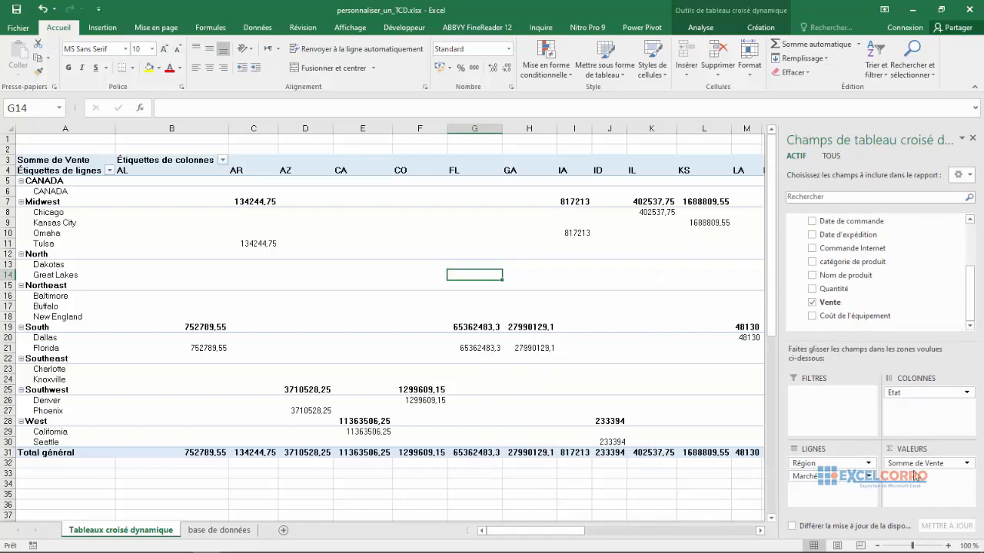
- Hide the pivot table's field list and keep a cell in the values area selected
click(613, 321)
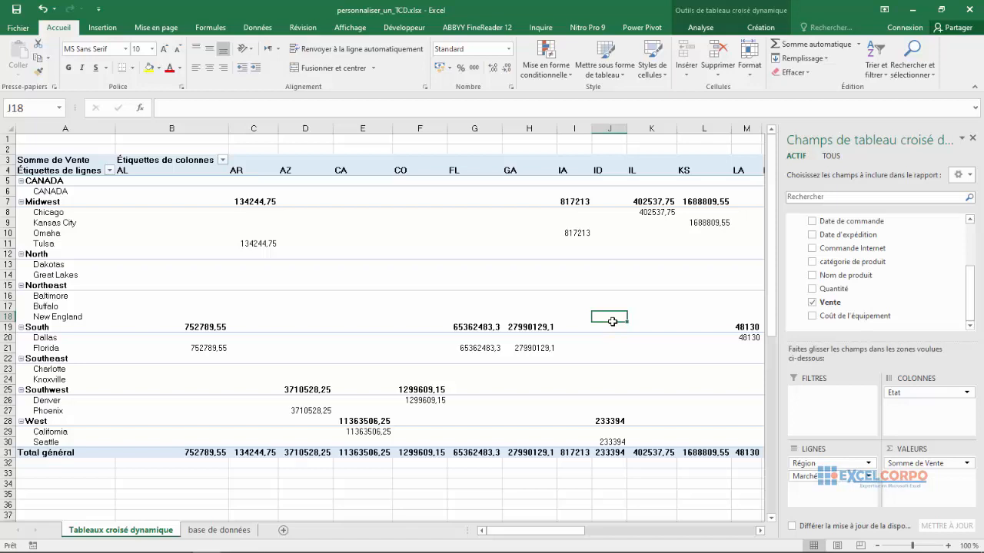
click(972, 138)
click(720, 238)
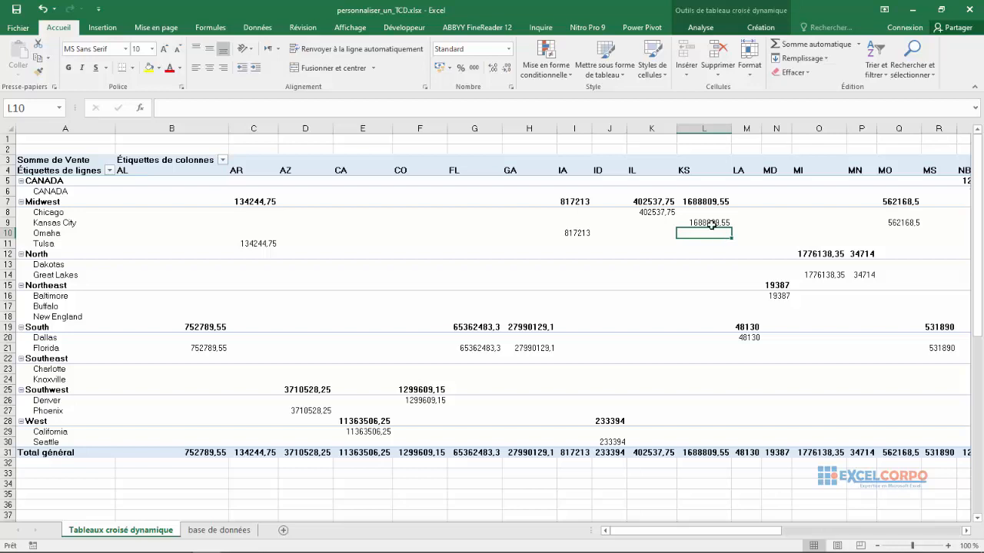
click(405, 211)
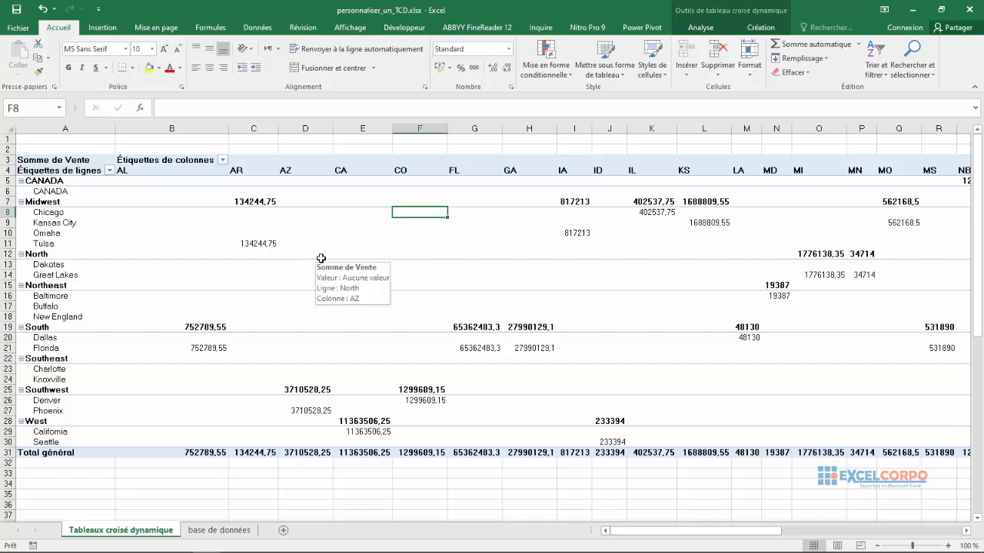
click(325, 233)
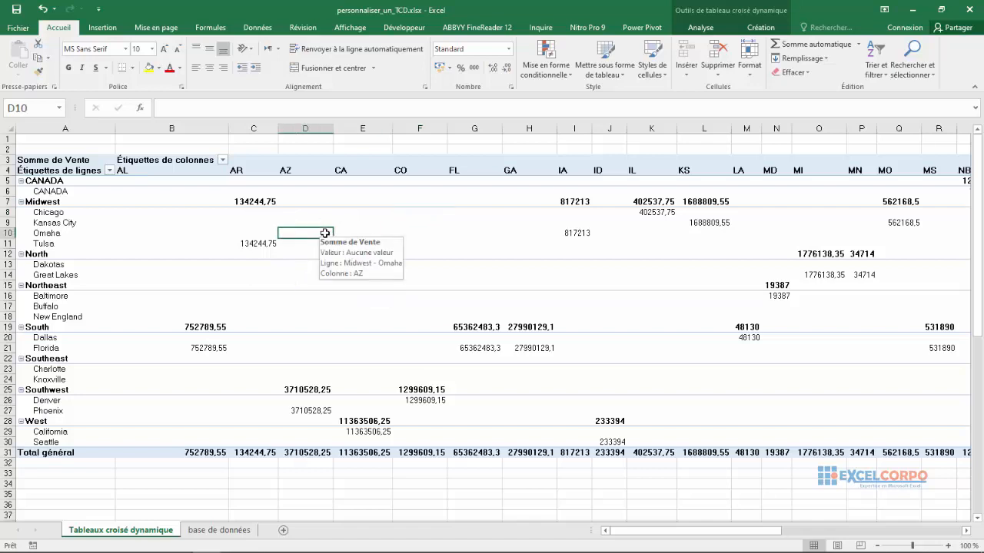
- Browse the pivot table styles and apply the blue style with banded region rows from the Moyen category
click(755, 29)
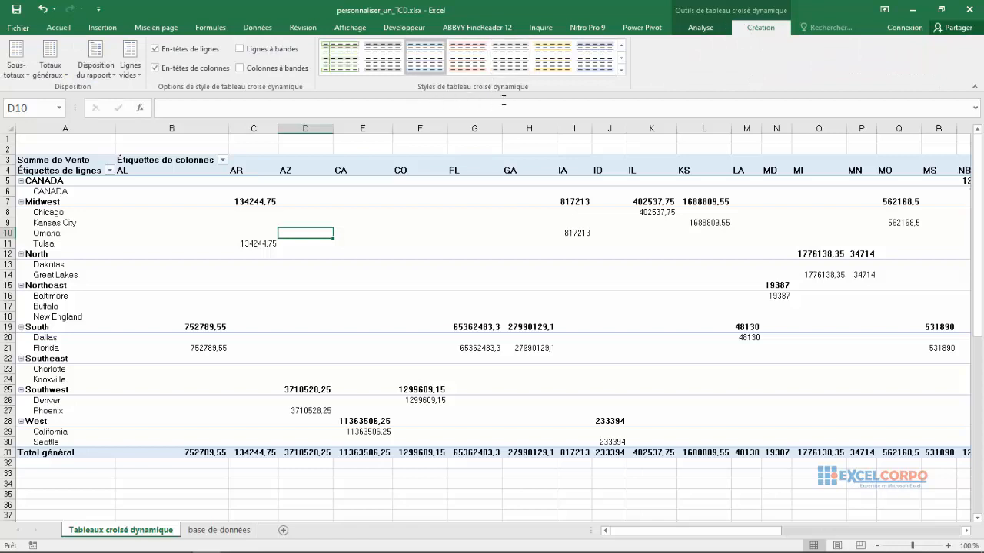
click(620, 70)
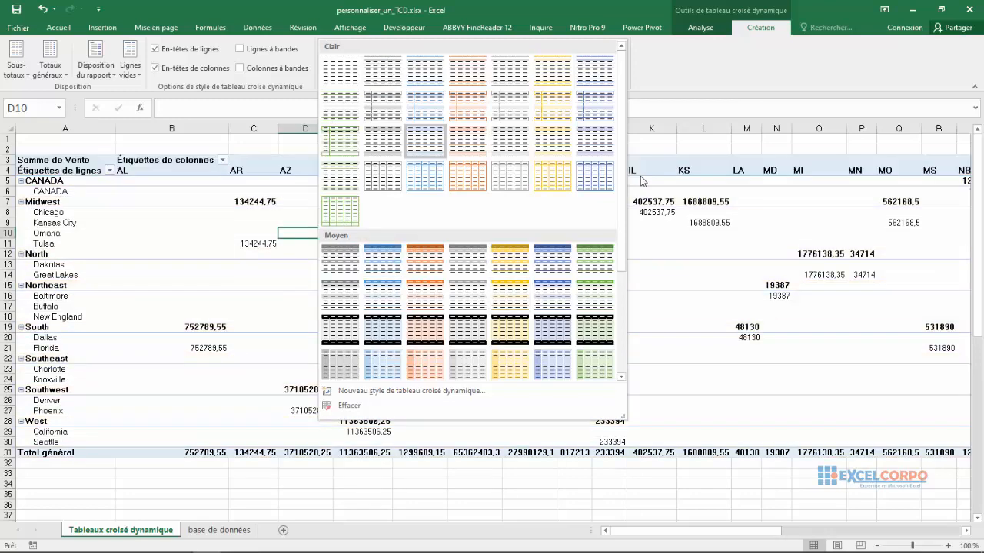
drag(621, 169, 625, 343)
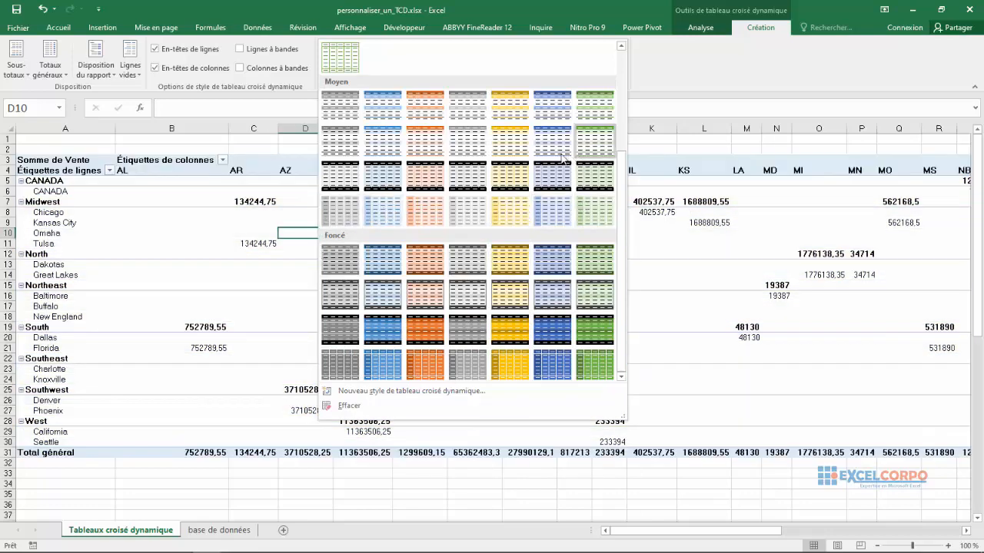
drag(623, 206, 620, 92)
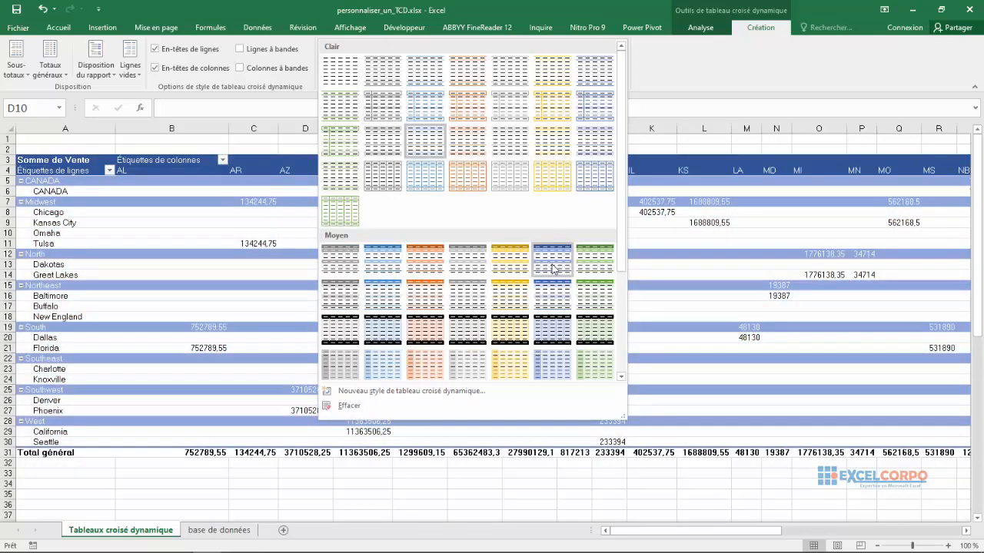
click(552, 268)
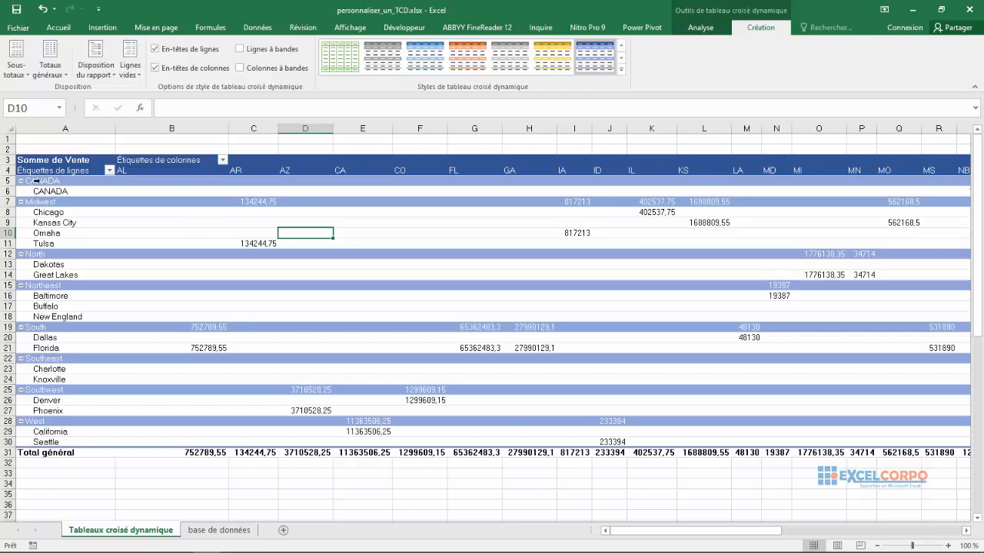
click(125, 246)
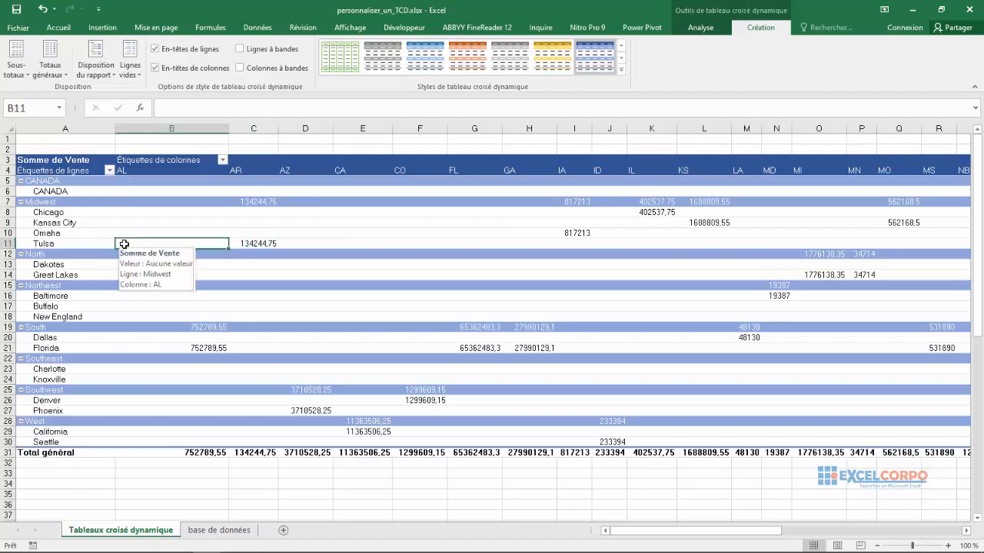
click(576, 234)
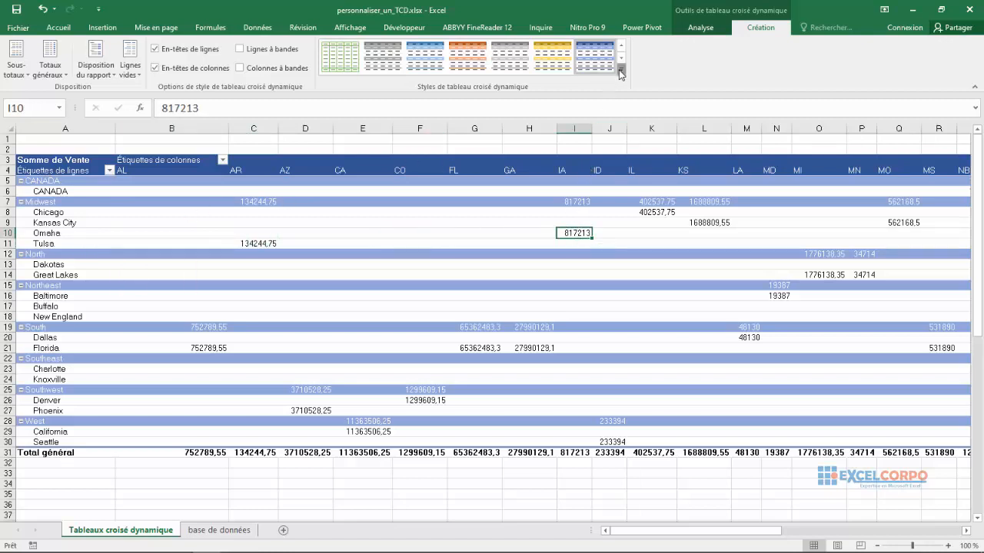
- Try a grey and then an orange style from the Moyen category on the pivot table
click(621, 69)
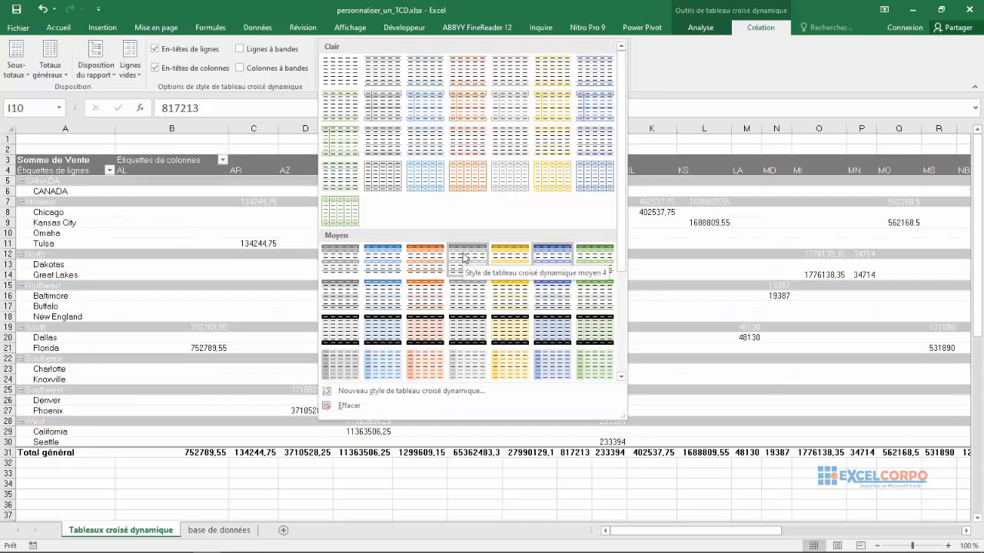
click(461, 259)
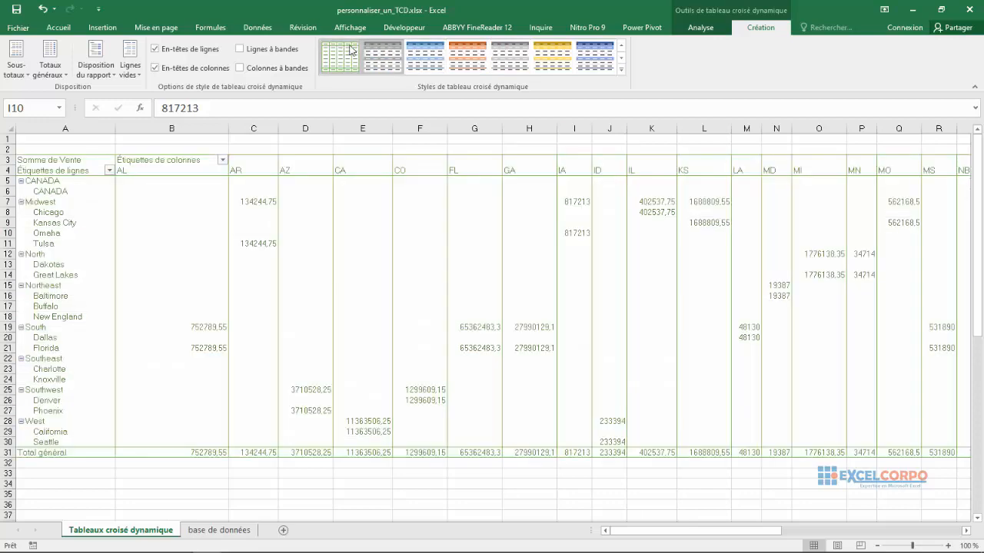
click(463, 65)
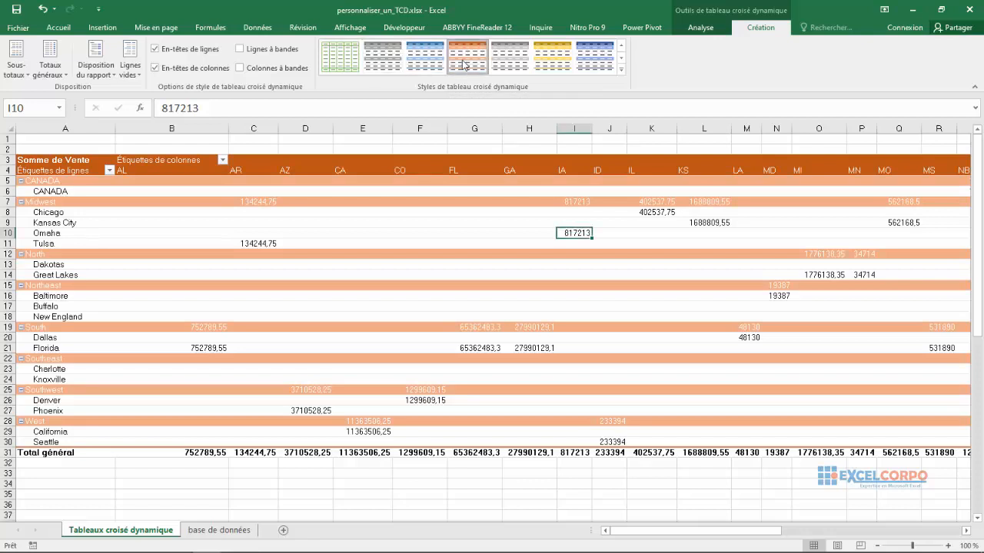
click(342, 244)
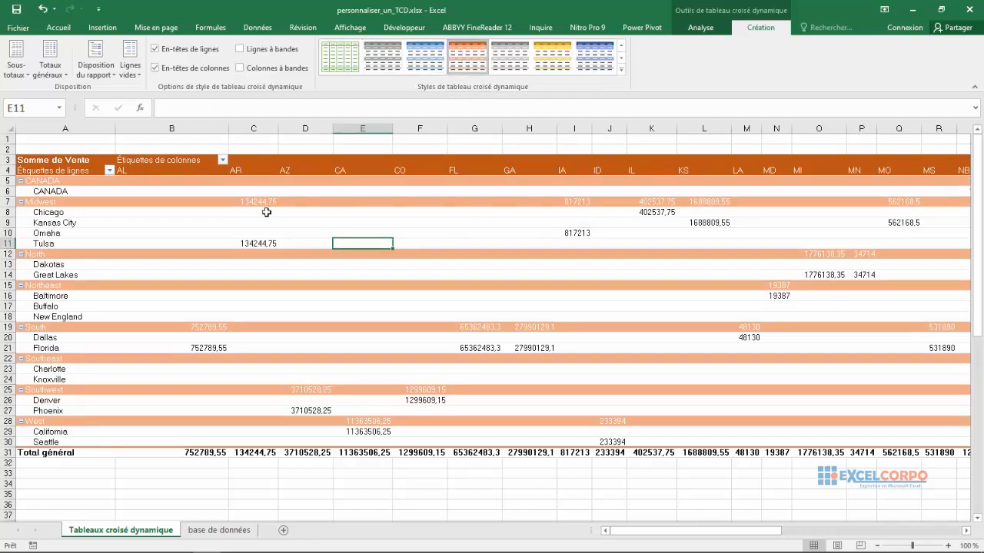
click(216, 220)
click(276, 214)
click(405, 226)
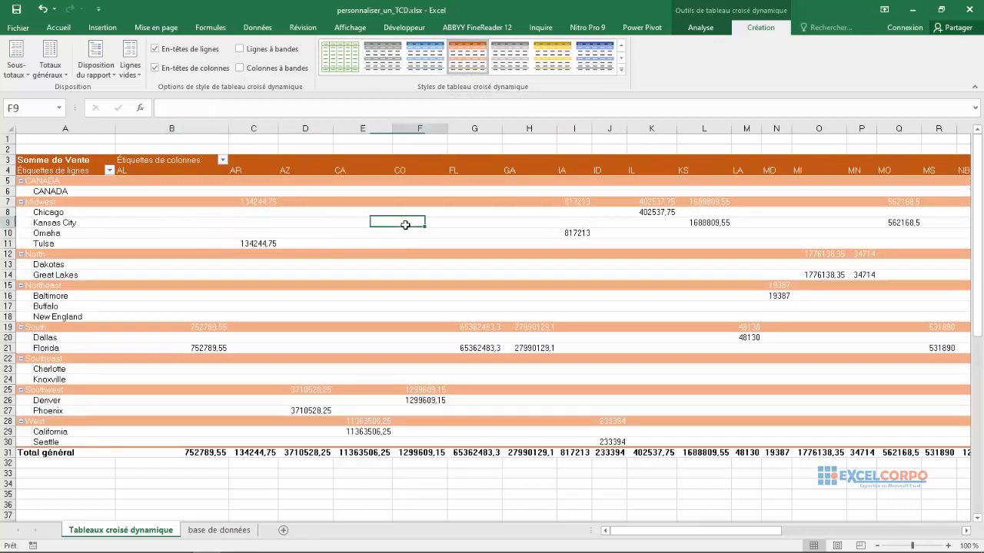
click(339, 229)
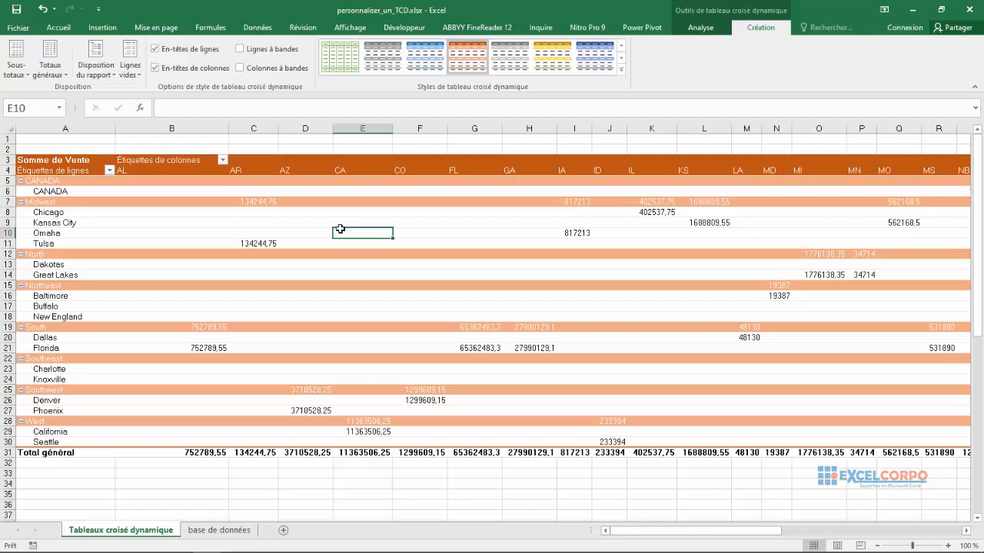
- Switch the pivot table to the dark grey Moyen style and check the Midwest rows and state headers
click(256, 240)
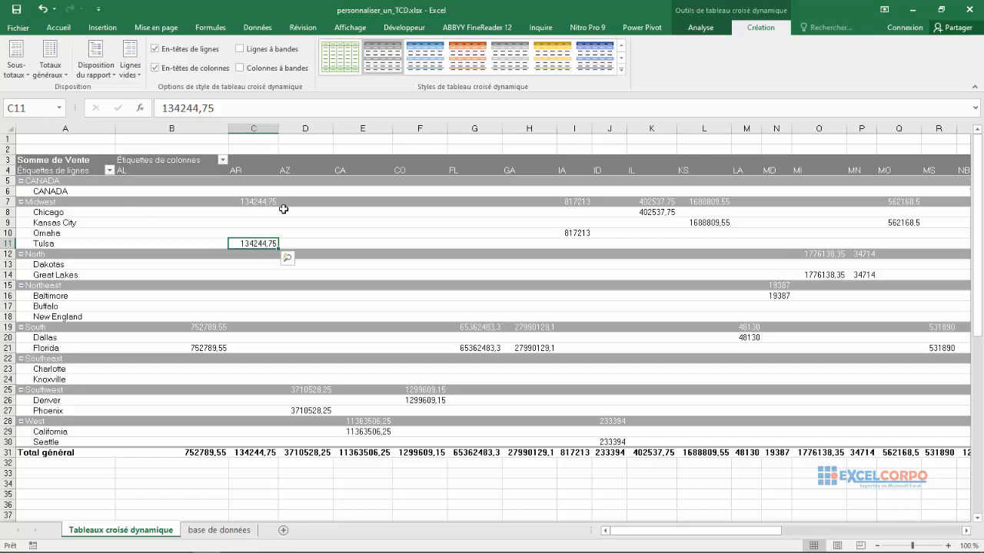
click(261, 201)
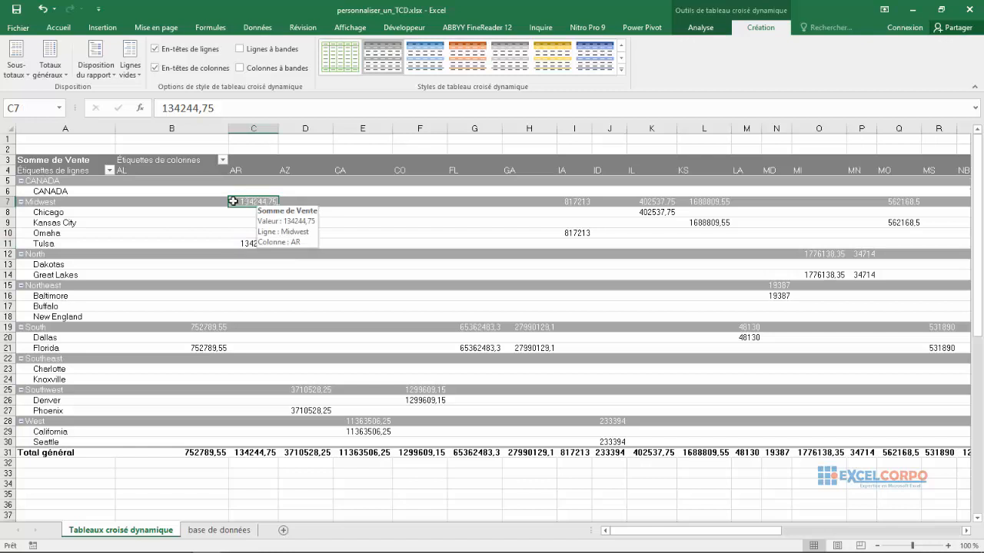
click(61, 204)
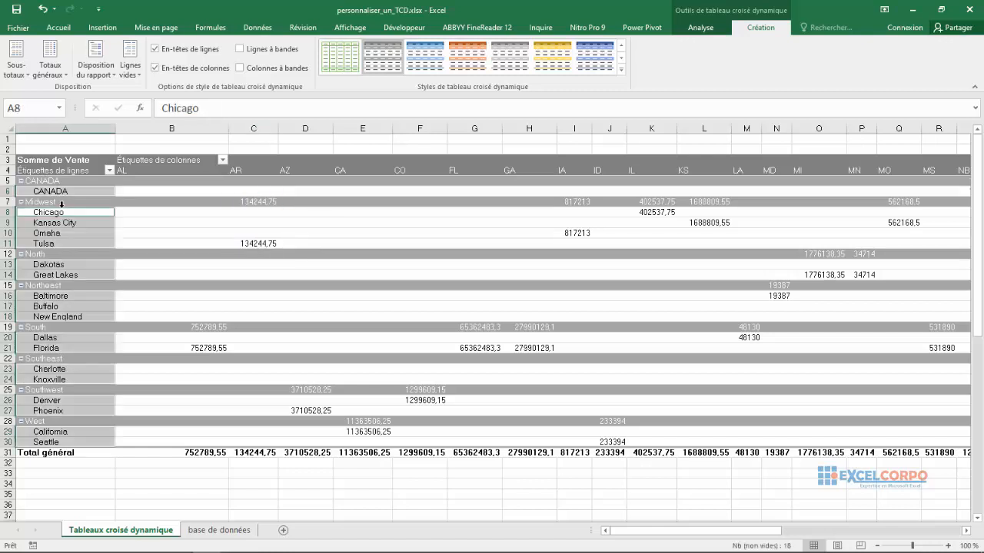
click(289, 171)
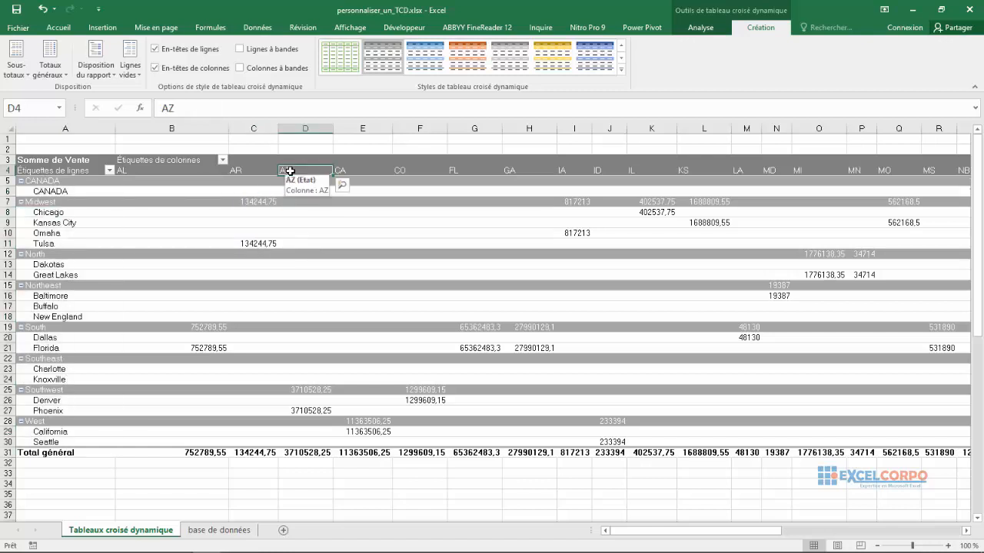
- Examine the row label column, the two header rows and the sales values for the Midwest markets
click(60, 127)
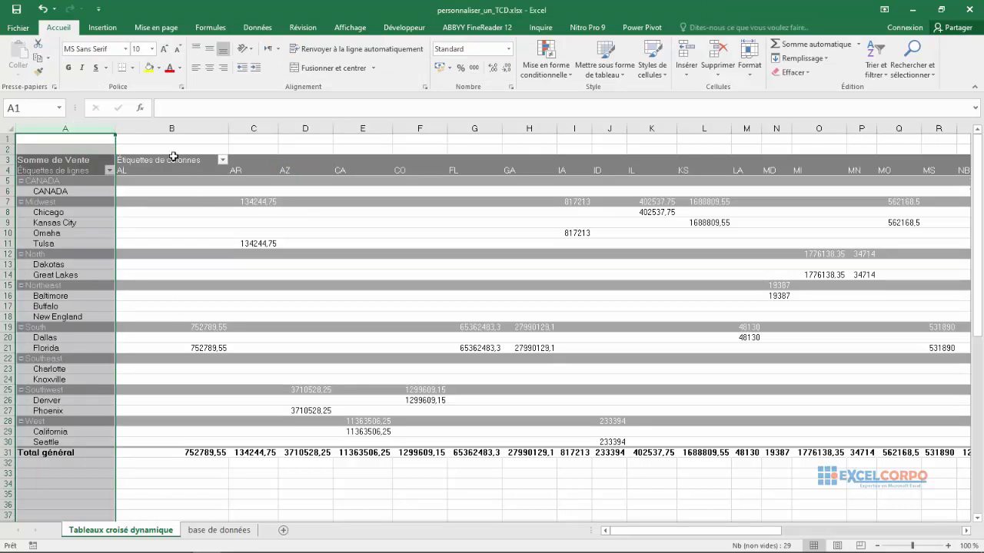
click(6, 159)
click(6, 170)
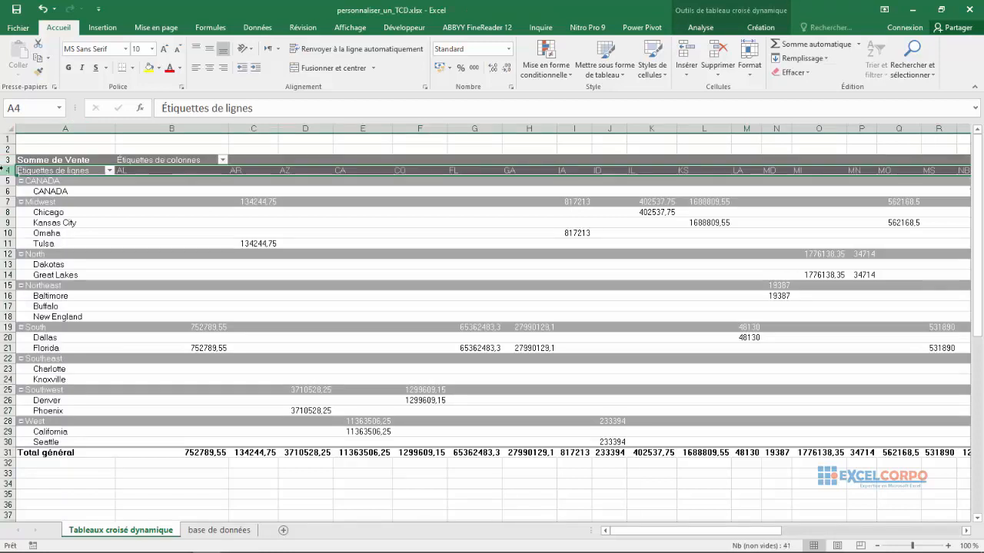
click(301, 219)
click(567, 225)
click(664, 202)
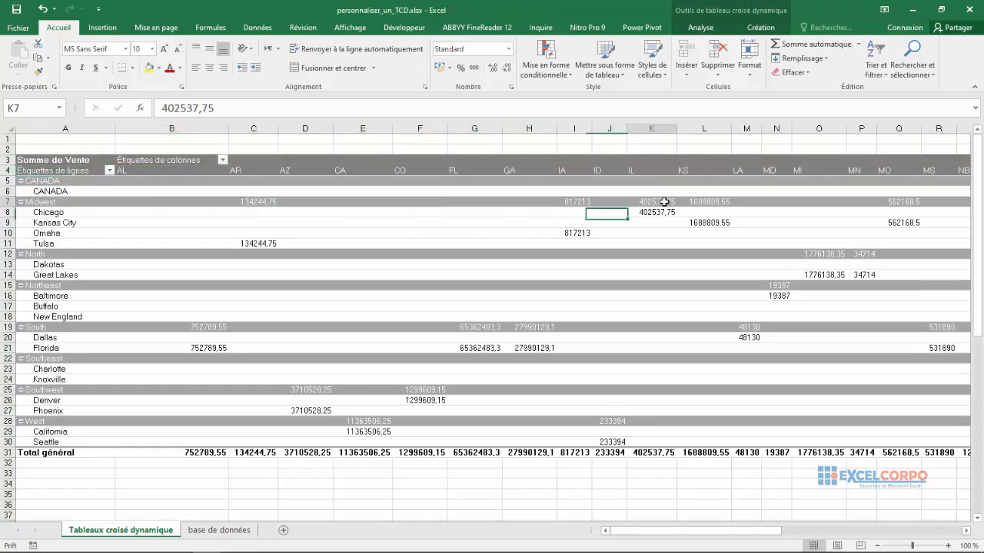
click(698, 221)
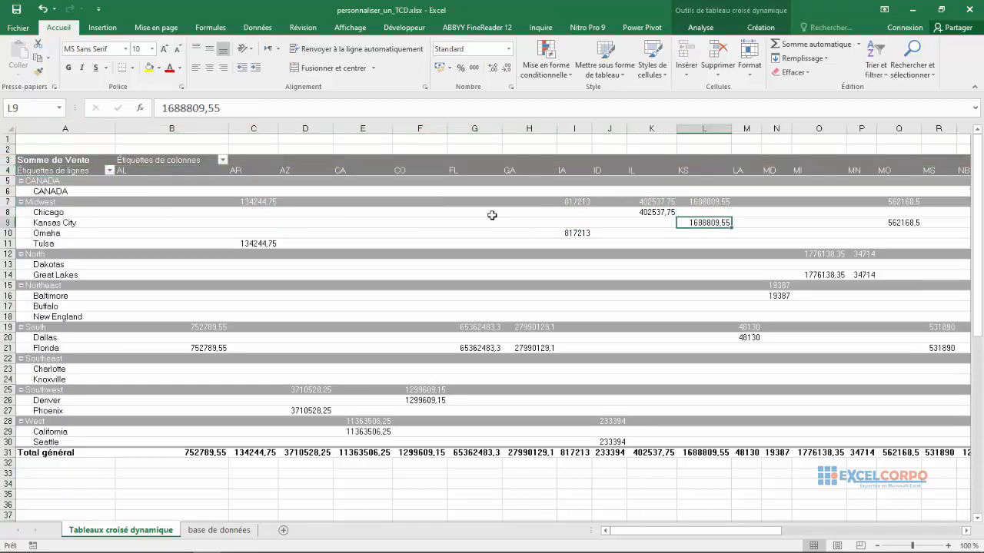
click(380, 235)
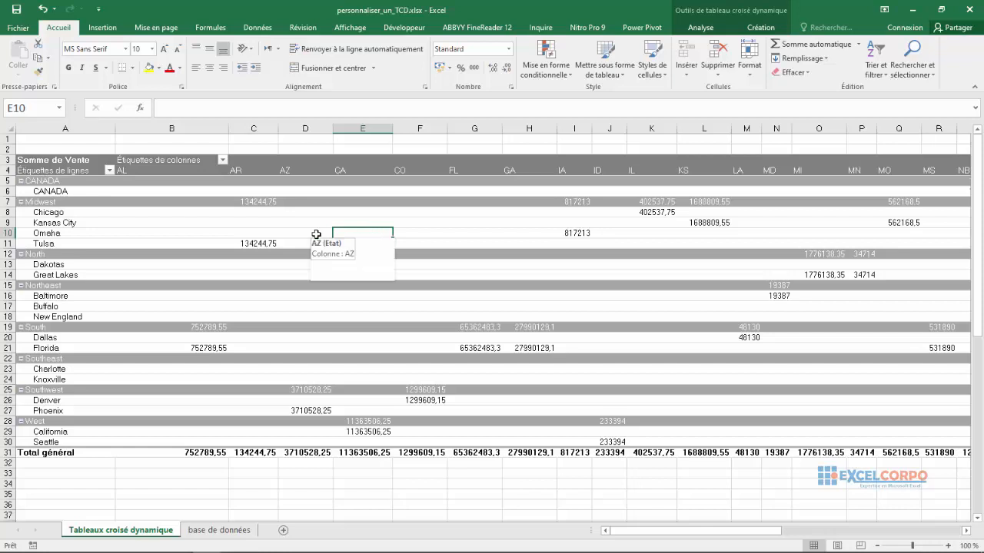
click(277, 242)
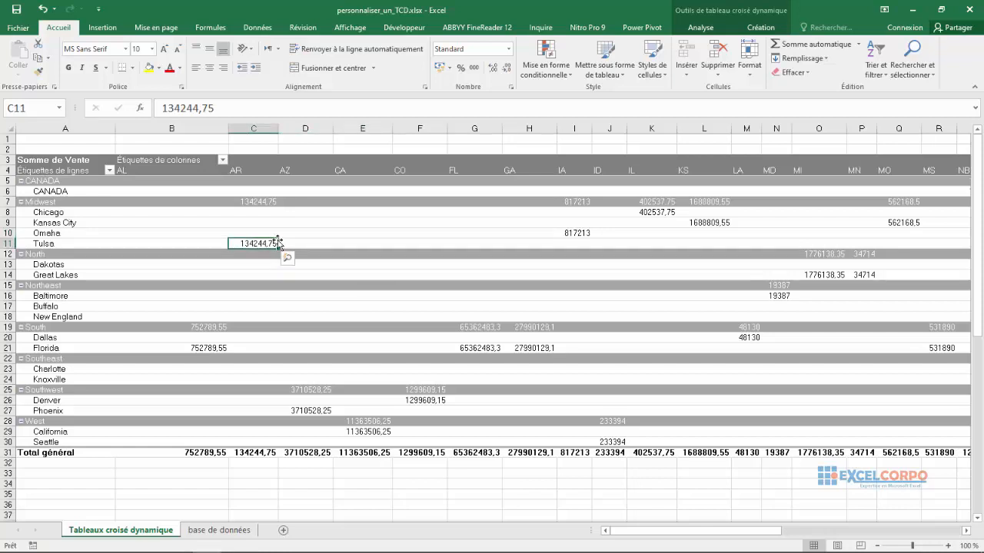
- Open the value field settings for Vente and move the dialog up, clear of the lower table rows
right_click(274, 234)
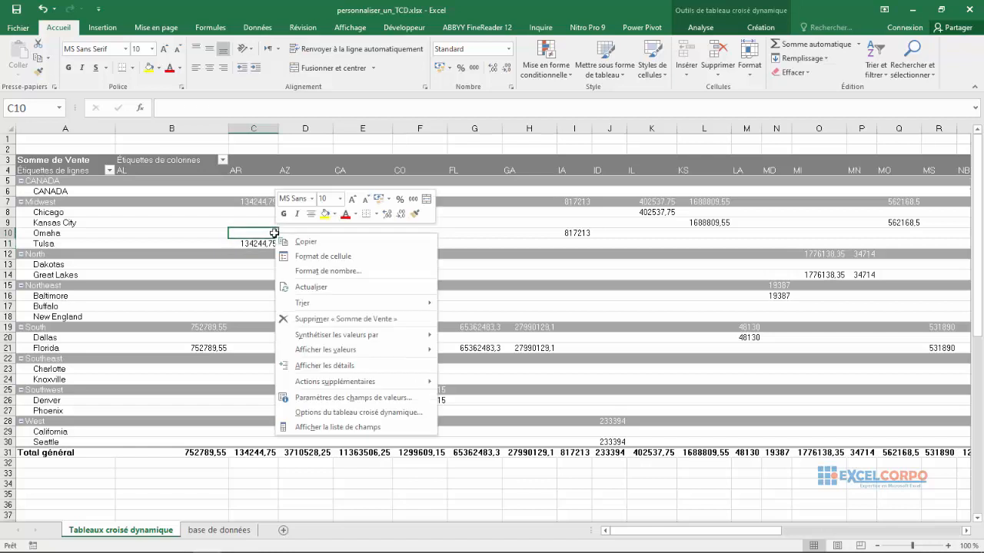
click(323, 398)
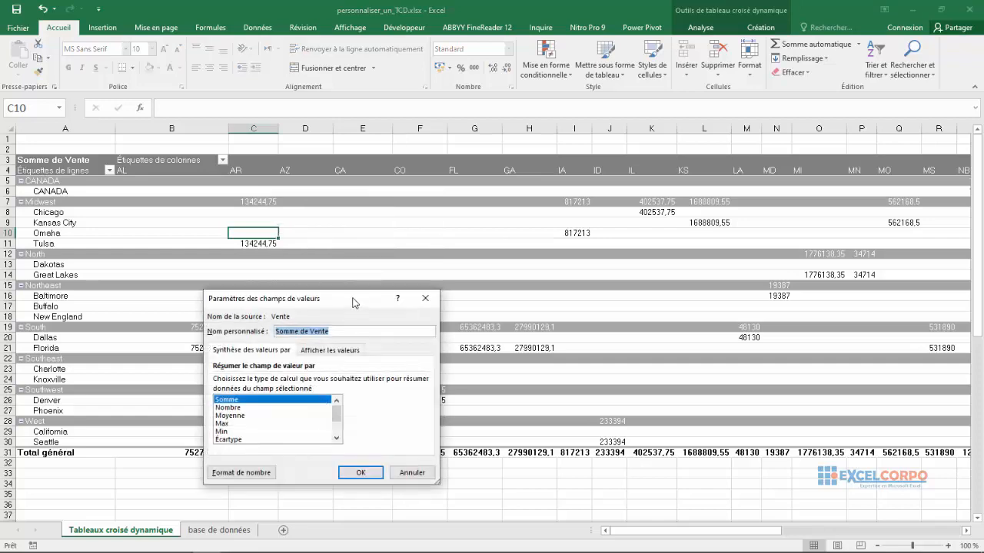
drag(353, 302, 413, 88)
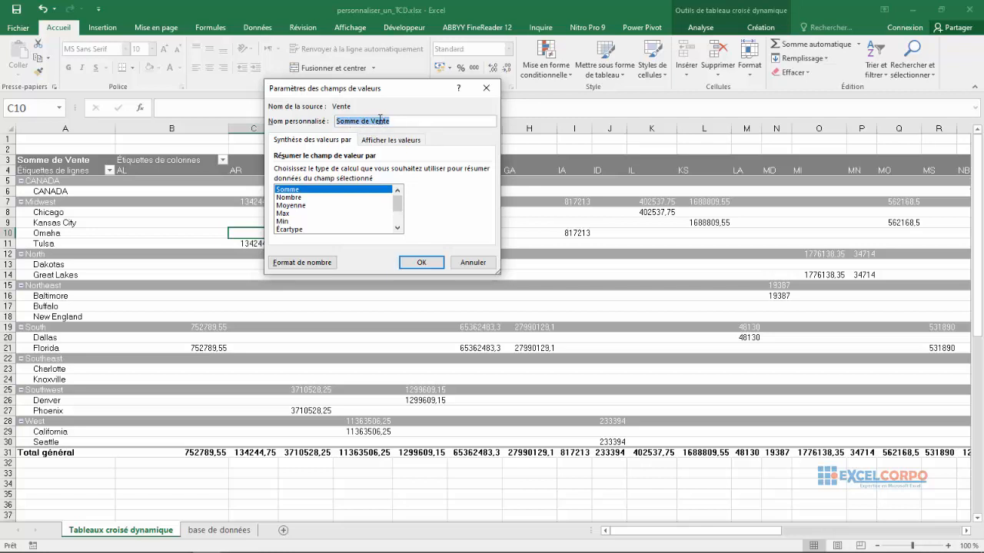
- Try Nombre, Moyenne and Max as the calculation type for Vente and return to Somme
click(391, 121)
click(292, 198)
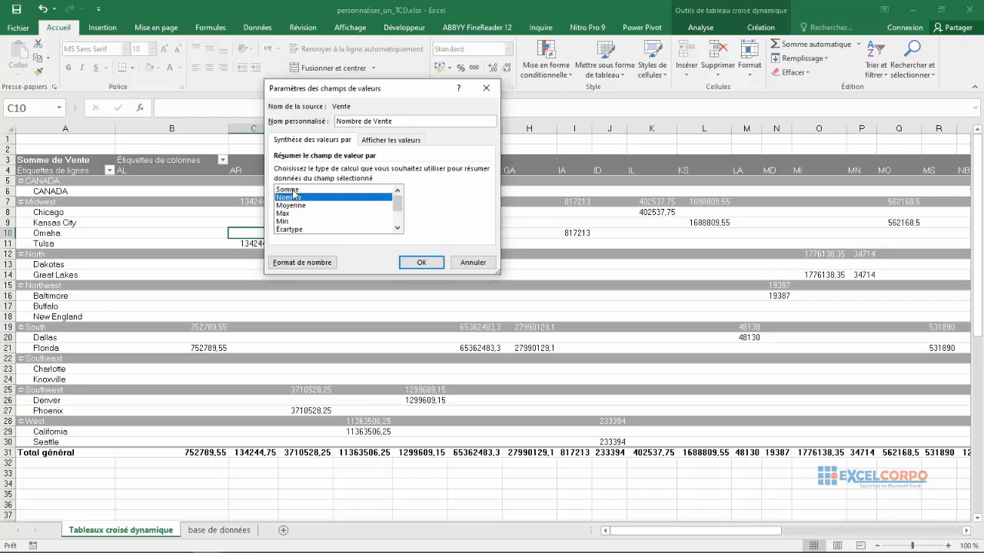
click(290, 190)
click(287, 205)
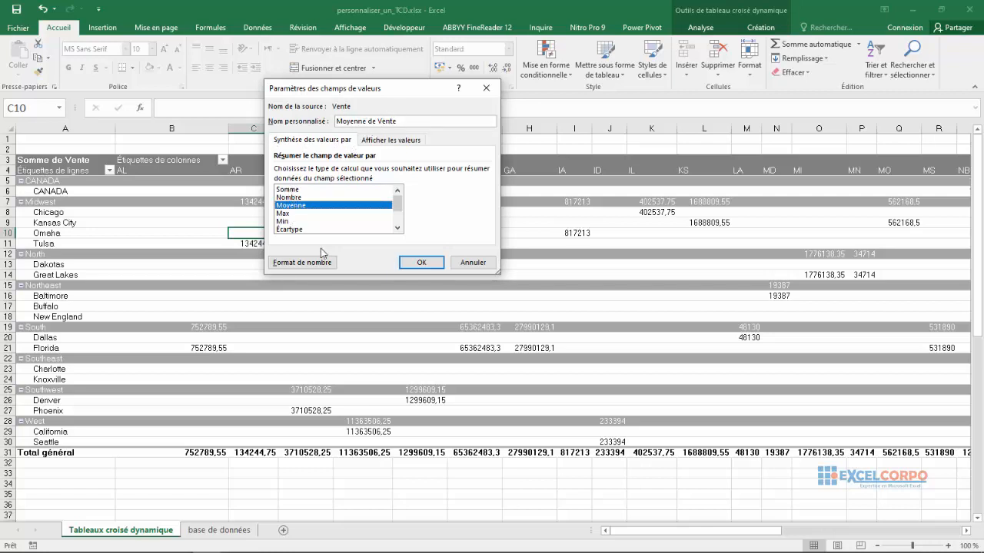
drag(285, 222, 286, 214)
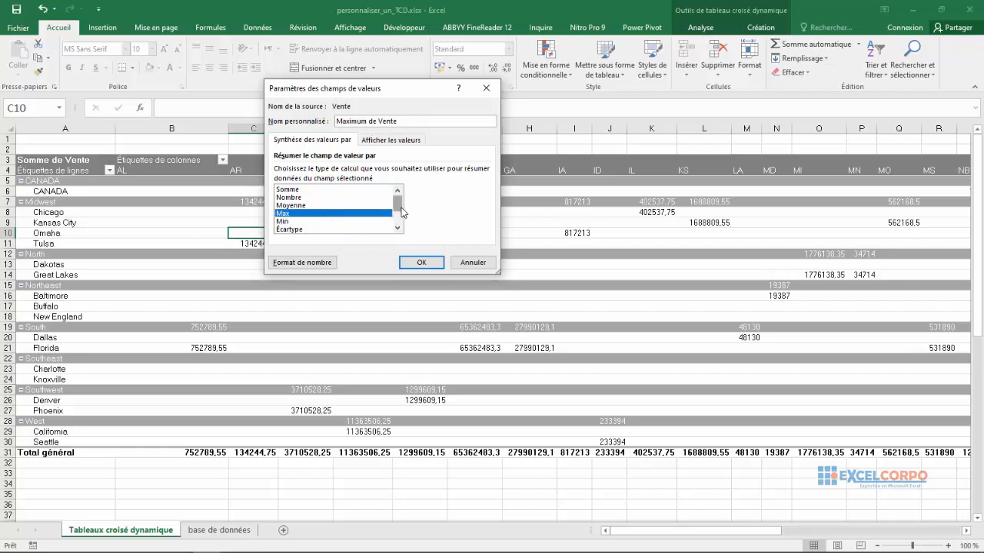
mouse_move(399, 213)
mouse_down()
mouse_move(401, 243)
mouse_move(399, 208)
mouse_up()
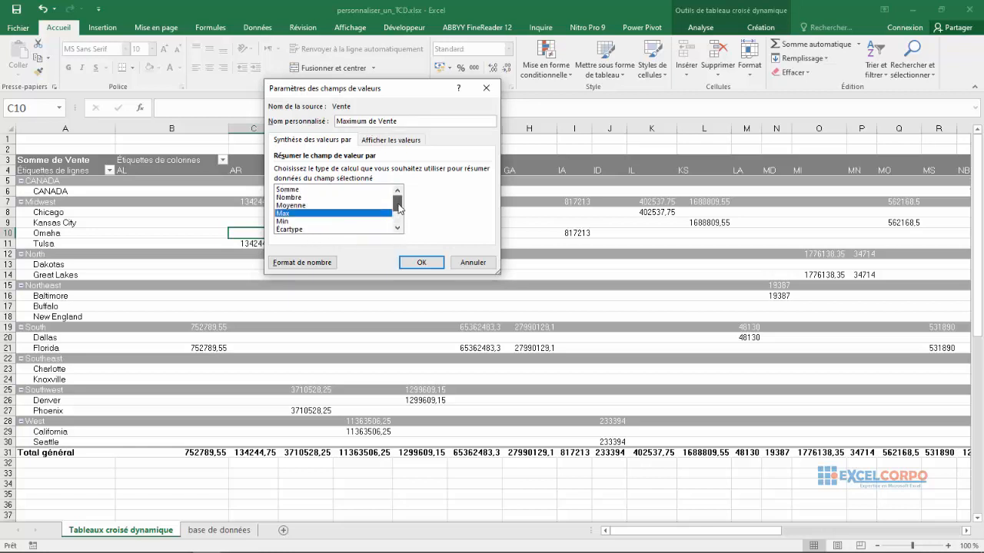
click(294, 190)
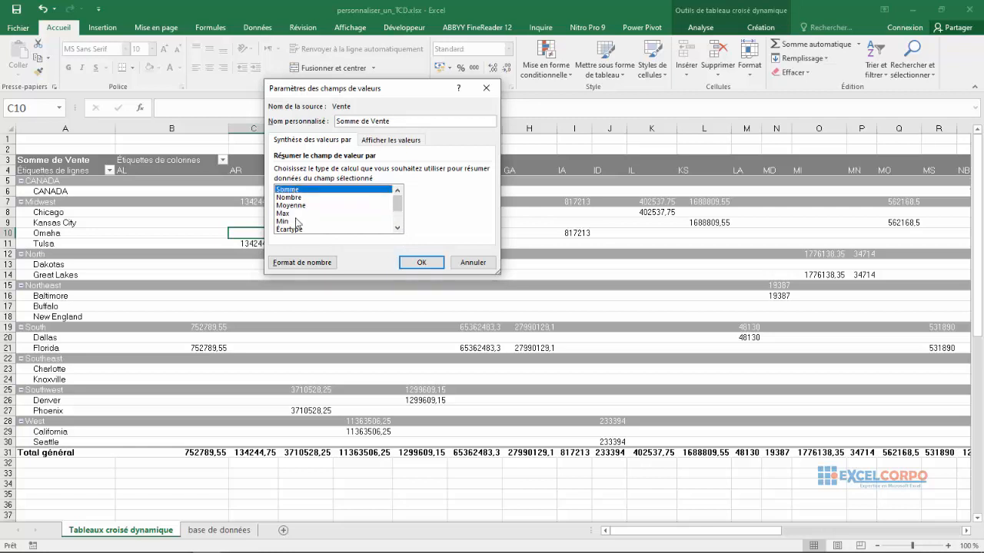
- Open the number format for Vente and choose the Monétaire category, checking the available currency symbols and keeping €
click(306, 266)
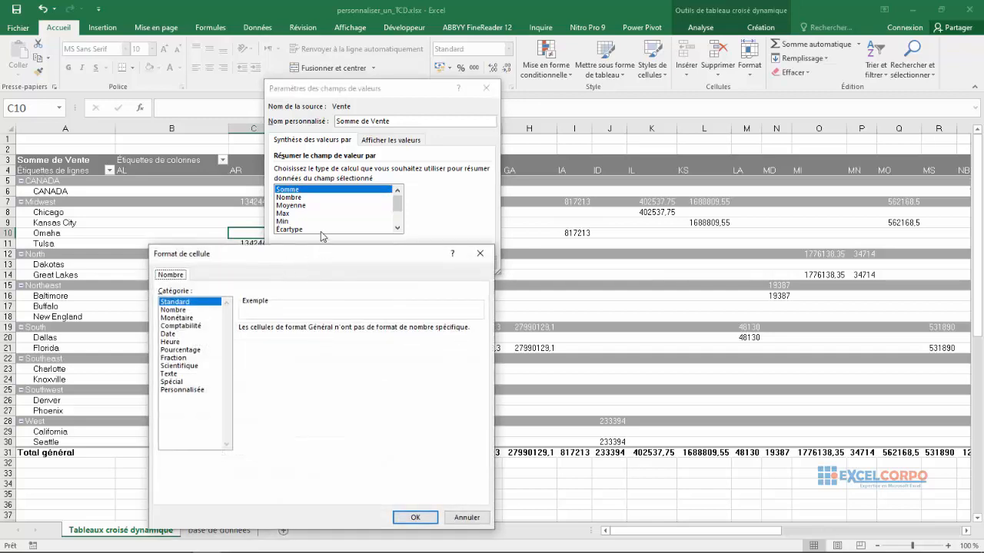
drag(321, 248, 346, 90)
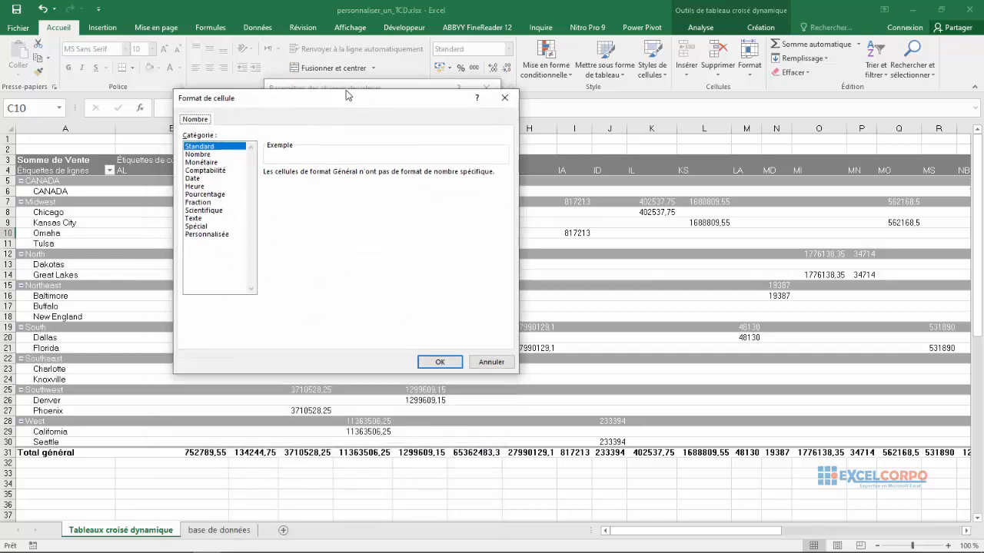
click(202, 163)
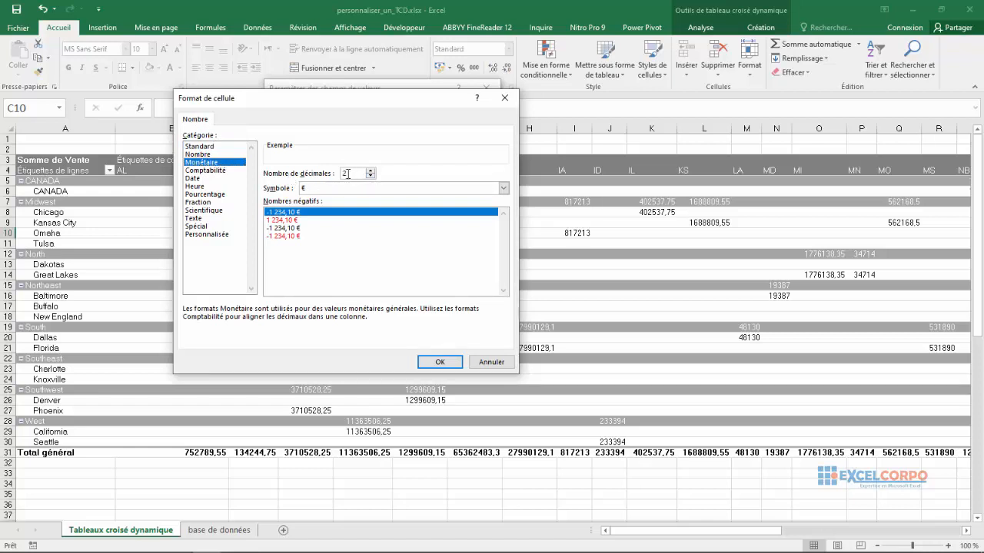
click(503, 188)
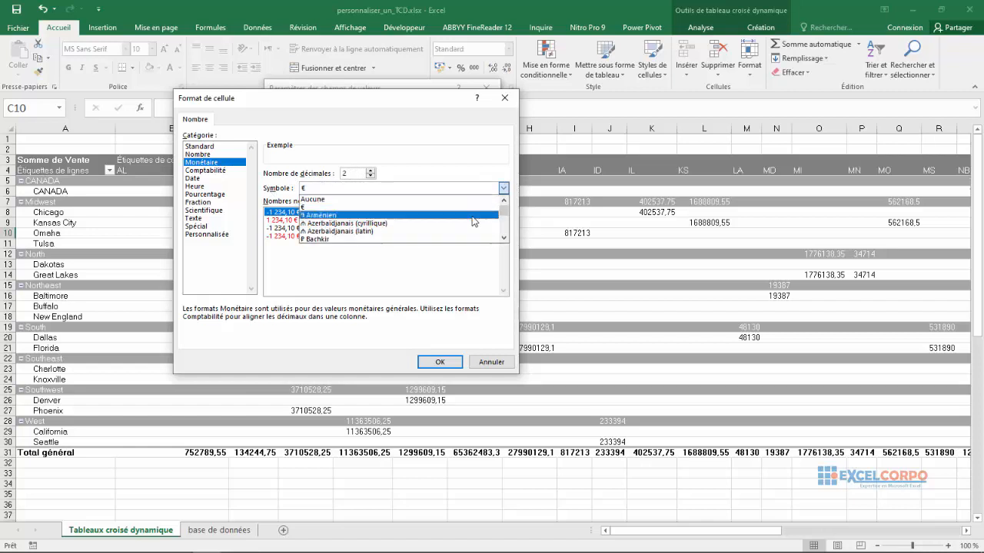
mouse_move(503, 208)
mouse_down()
mouse_move(503, 222)
mouse_move(504, 201)
mouse_up()
click(504, 190)
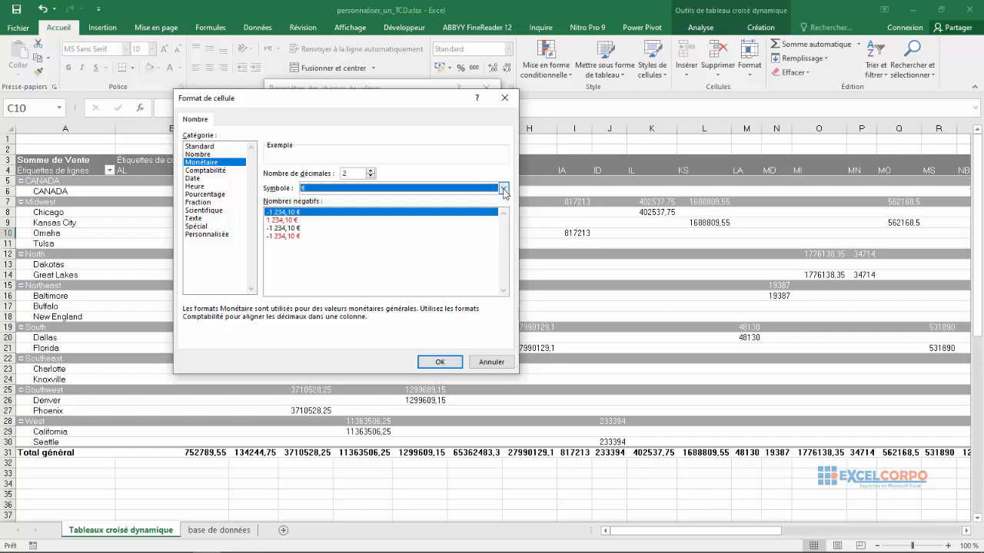
- Try 5 and 0 decimal places for the currency format and return to 2
click(370, 172)
click(370, 172)
click(370, 171)
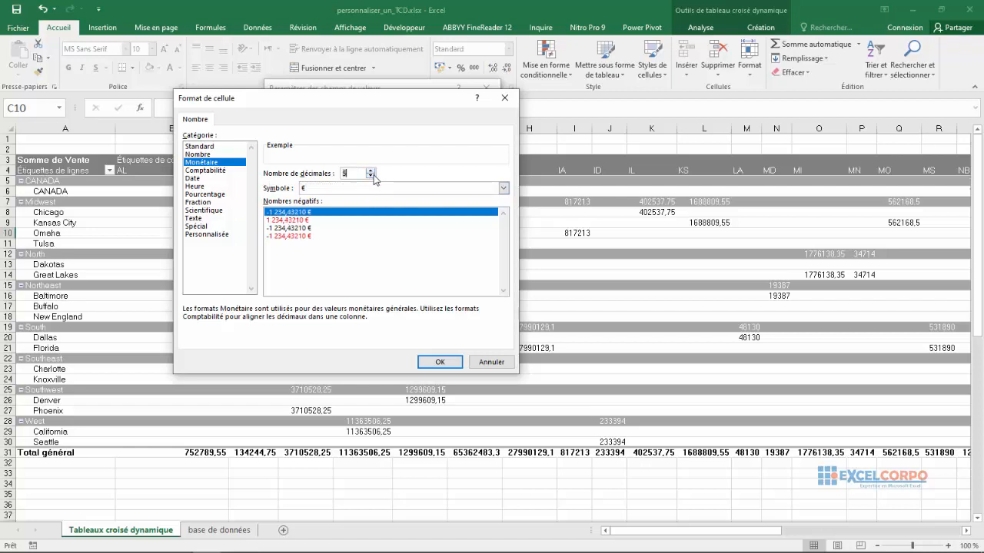
click(371, 176)
click(371, 175)
click(371, 176)
click(370, 175)
click(371, 175)
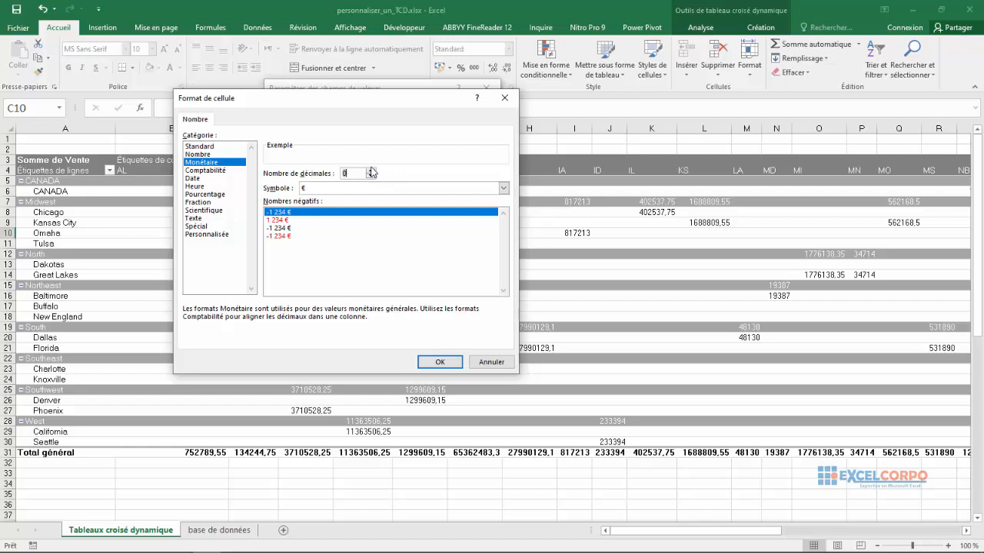
click(371, 171)
click(371, 170)
- Apply the currency format to the Vente values and check the amounts in the Midwest rows
click(440, 363)
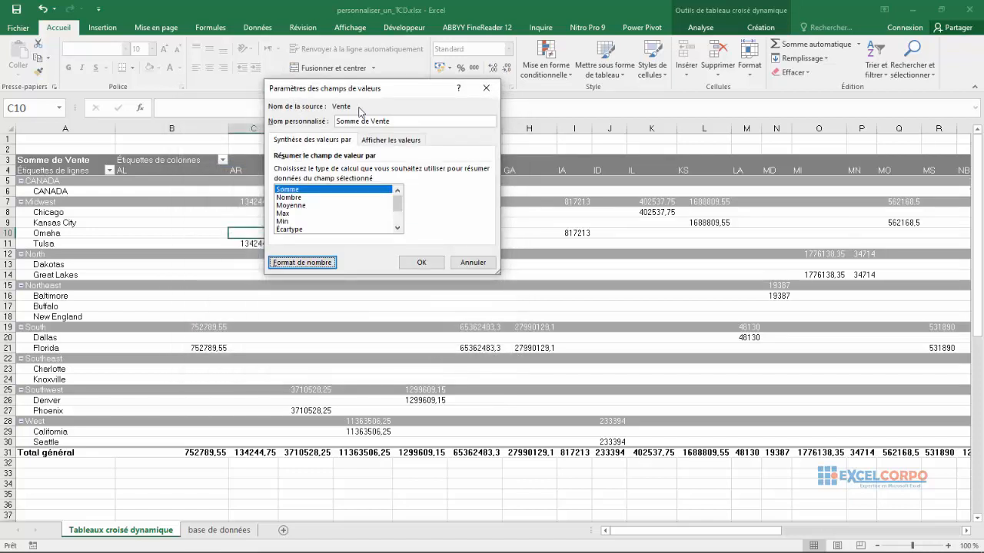
click(421, 264)
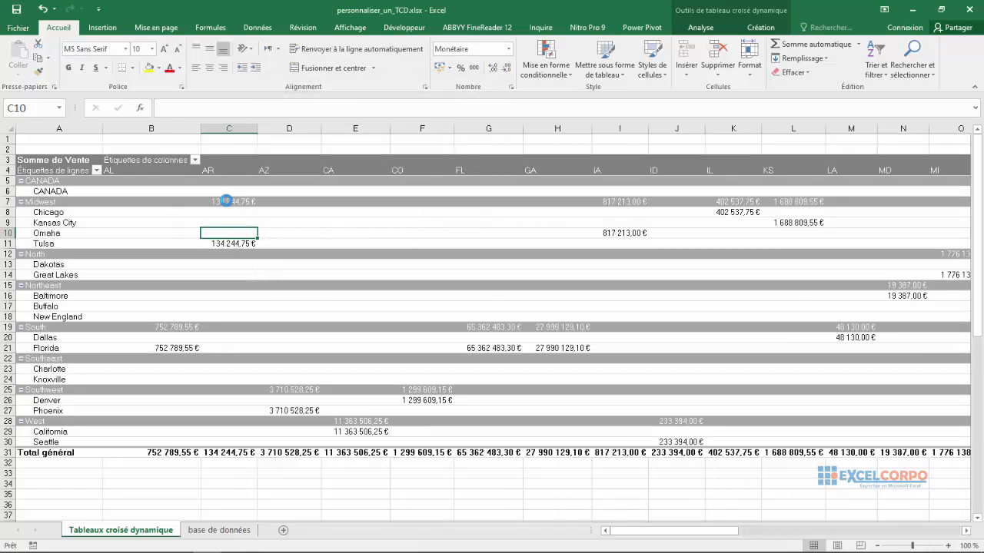
click(225, 201)
click(233, 253)
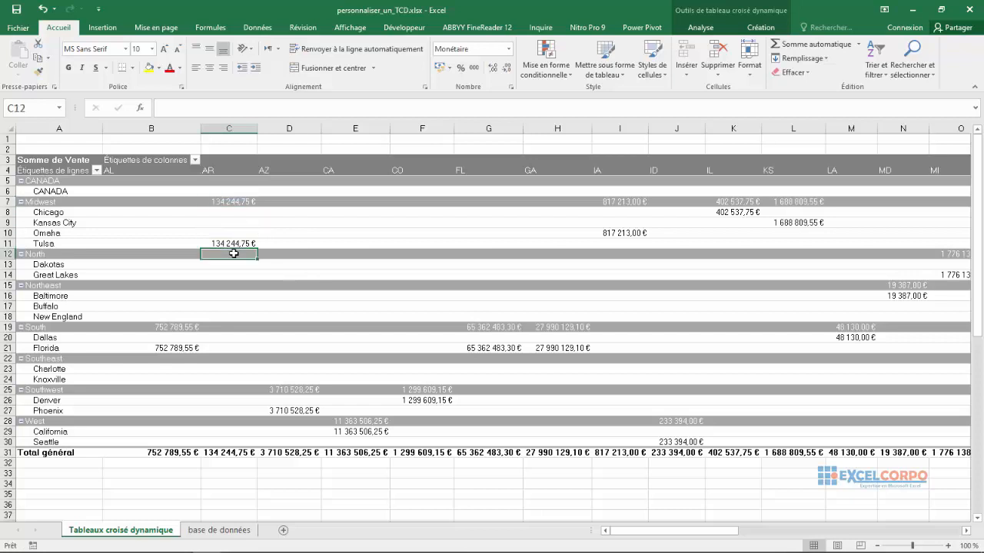
click(228, 202)
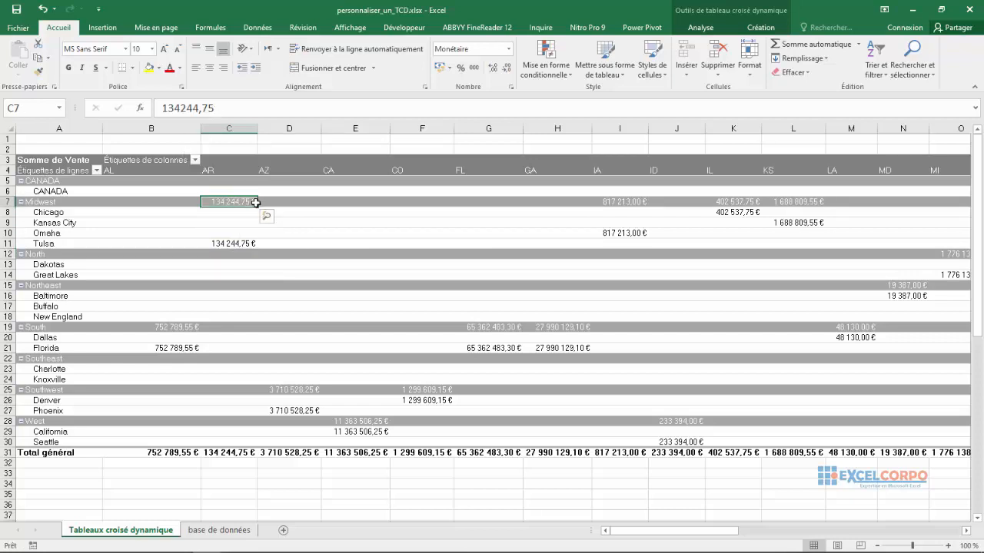
click(621, 232)
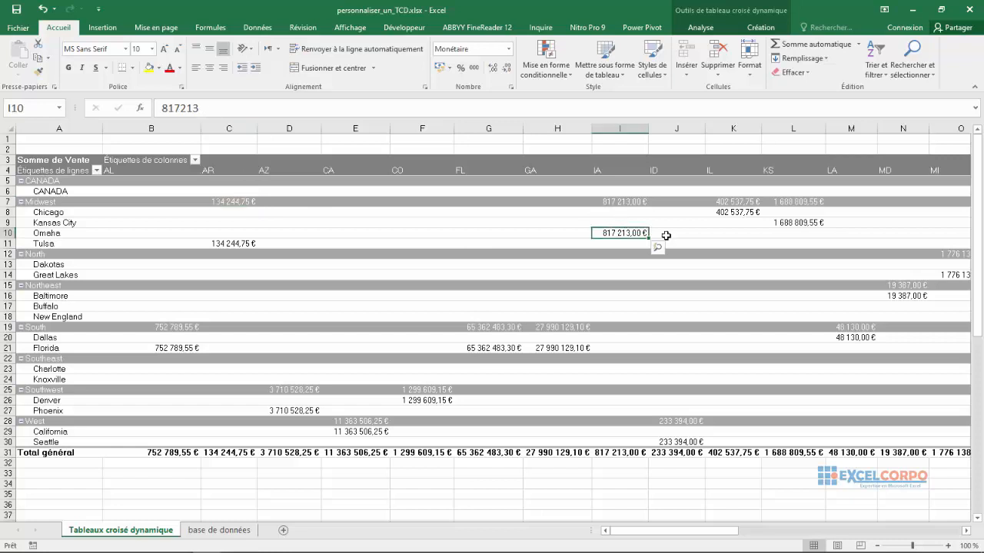
click(722, 211)
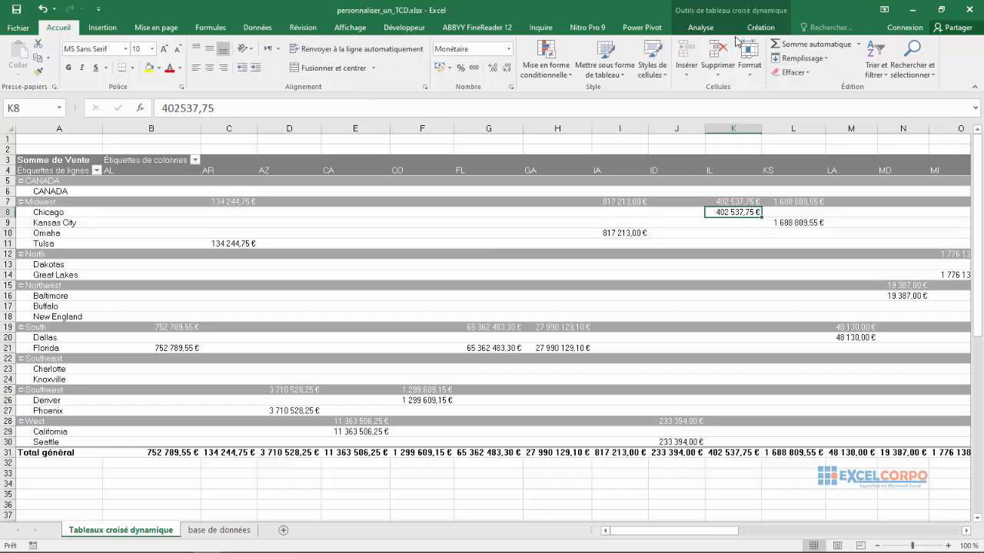
- Switch the pivot table to the blue Clair style in the second row of the gallery and check the Midwest, Tulsa and South amounts
click(758, 27)
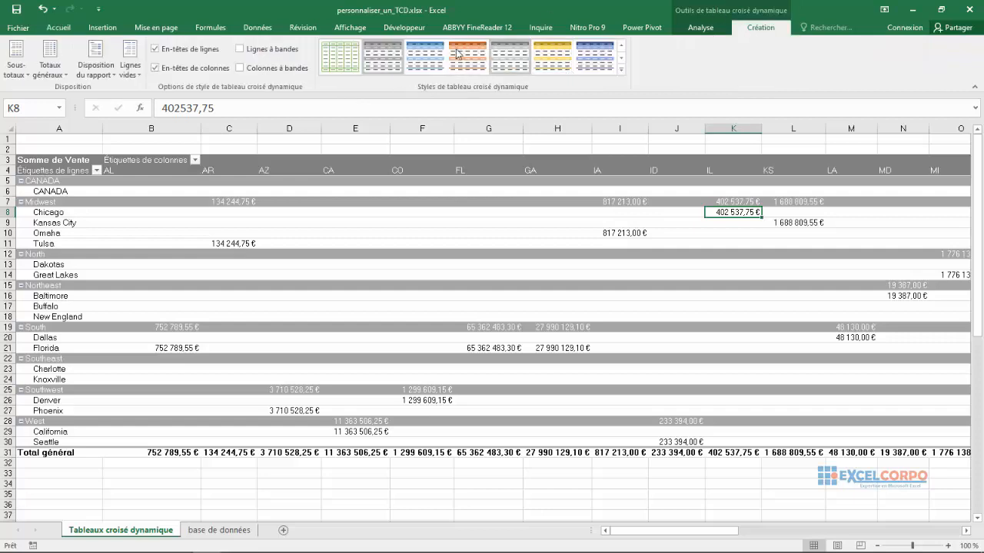
click(621, 70)
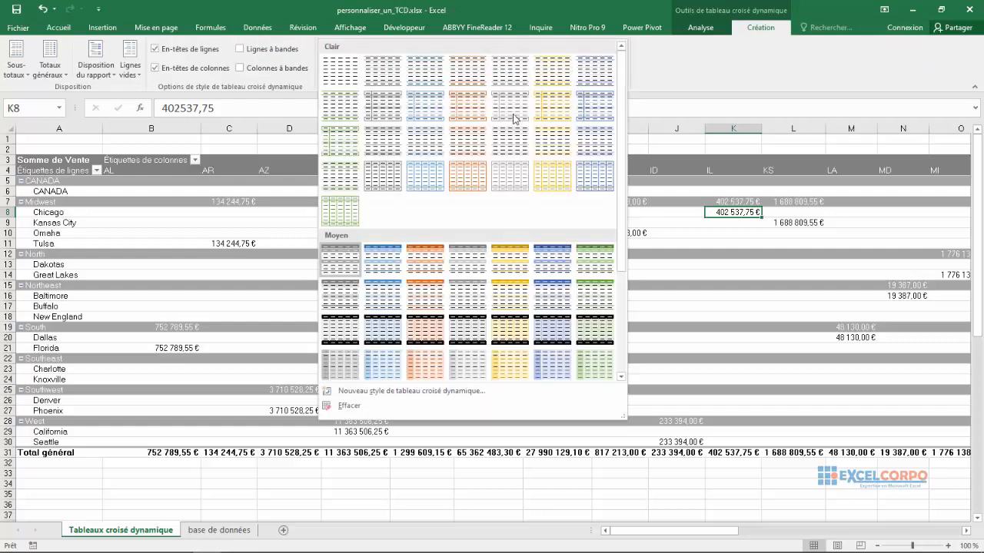
click(592, 109)
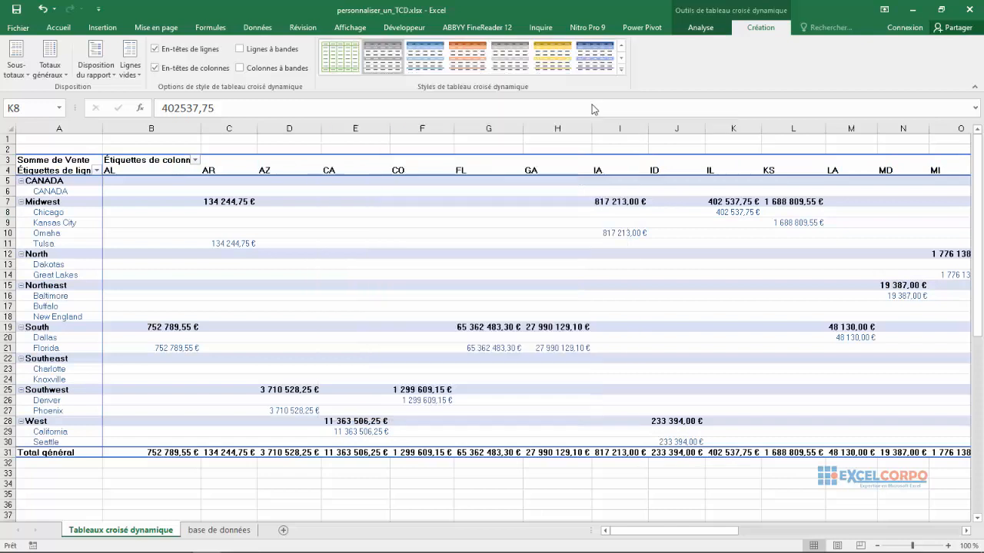
click(381, 236)
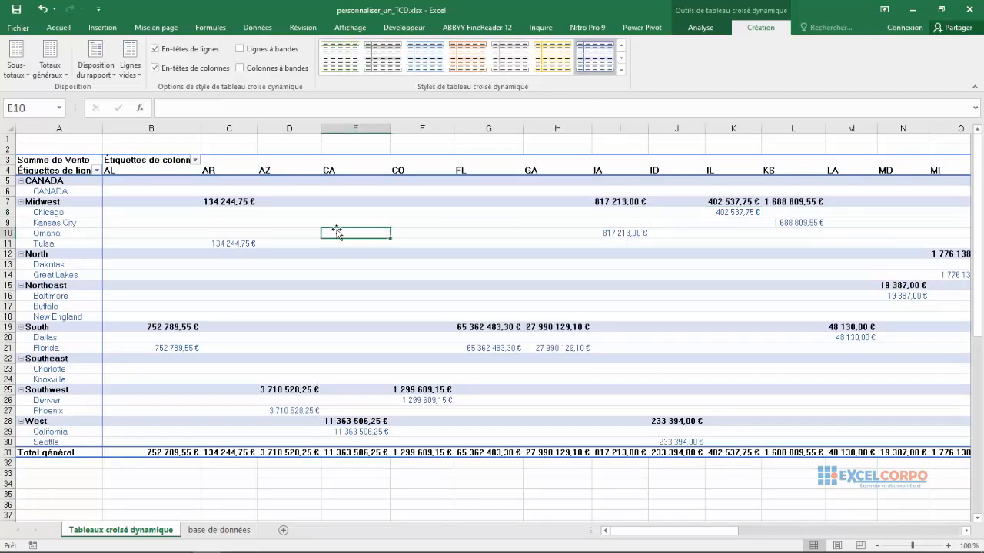
click(250, 202)
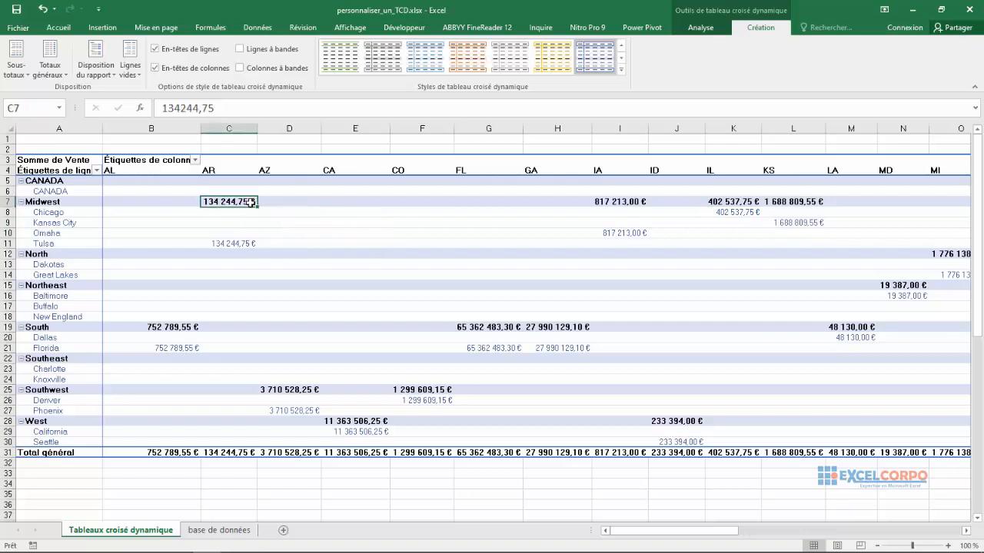
click(232, 245)
click(190, 326)
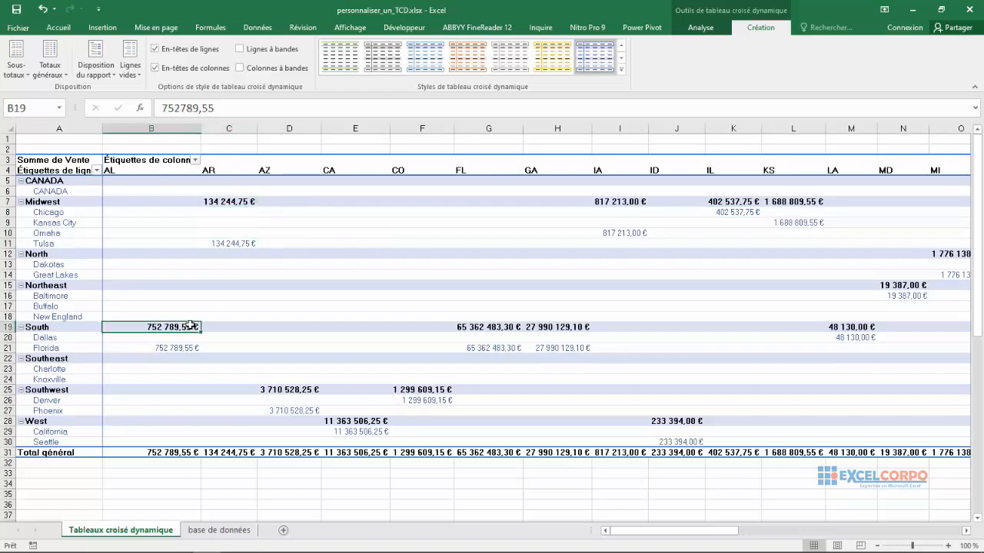